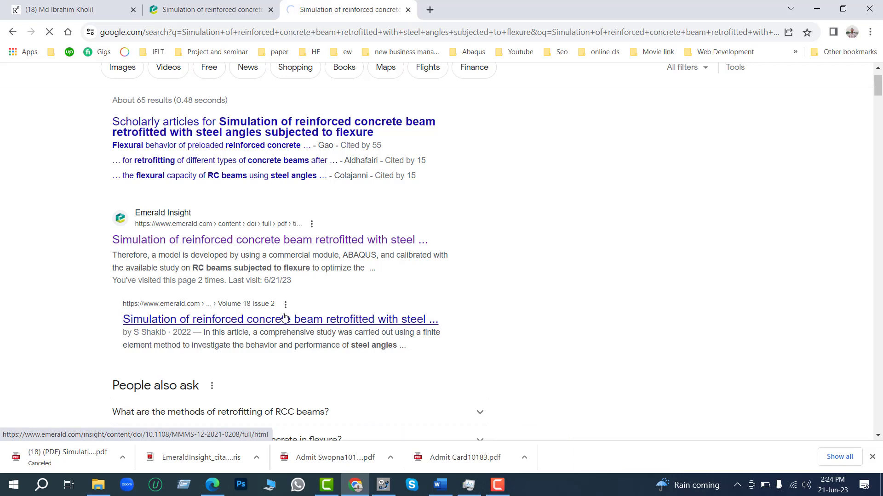
# Examine the Emerald Insight page of the steel-angle retrofitted beam article, including its authors, publication dates and abstract.
pyautogui.scroll(-3, 301, 310)
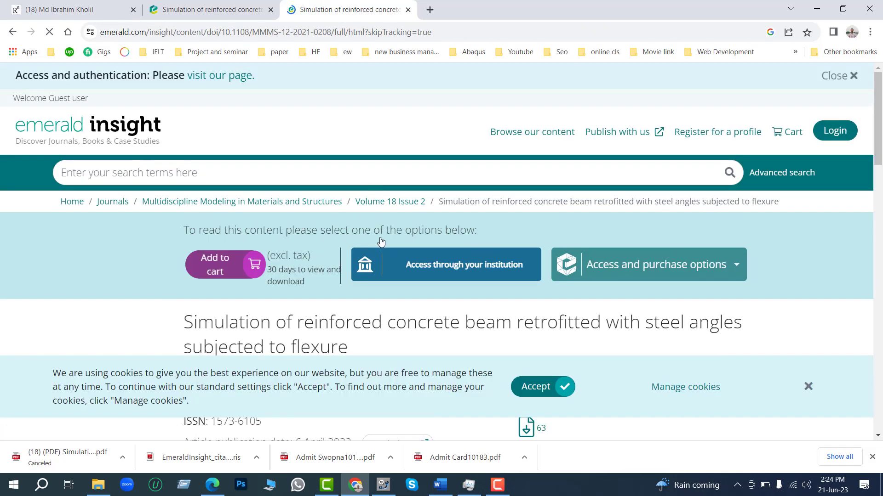
pyautogui.scroll(-10, 287, 262)
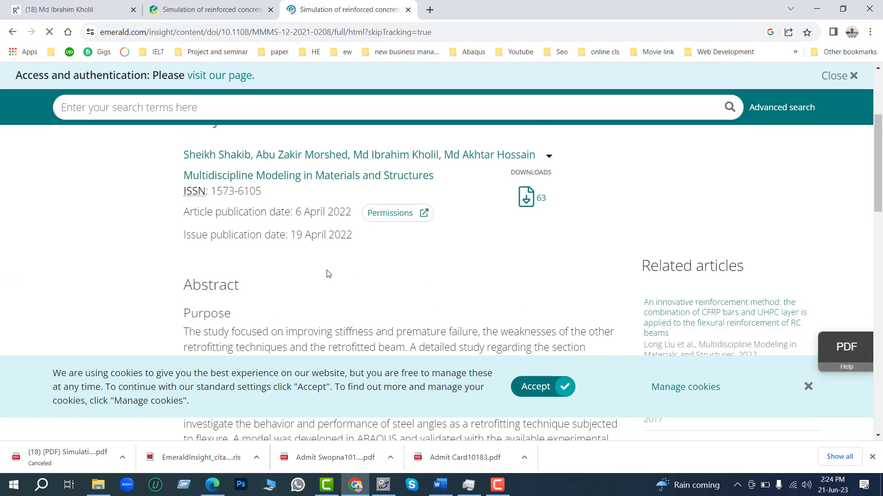
pyautogui.scroll(-3, 381, 251)
pyautogui.scroll(15, 379, 248)
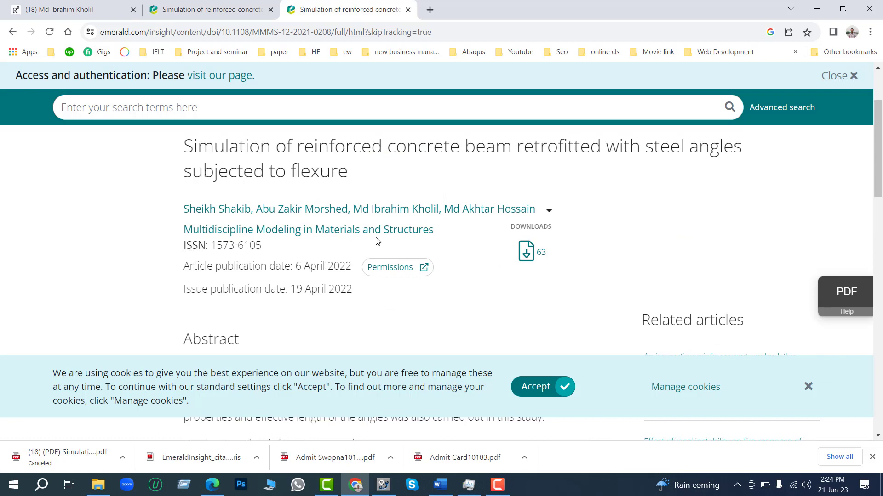
# On the ResearchGate profile, open the featured article "Simulation of reinforced concrete beam retrofitted with steel angles subjected to flexure".
pyautogui.click(53, 7)
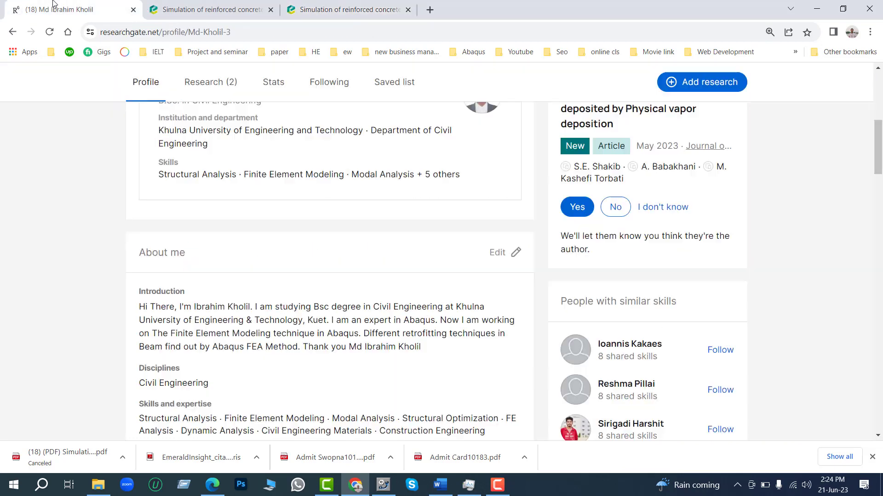
pyautogui.scroll(5, 335, 266)
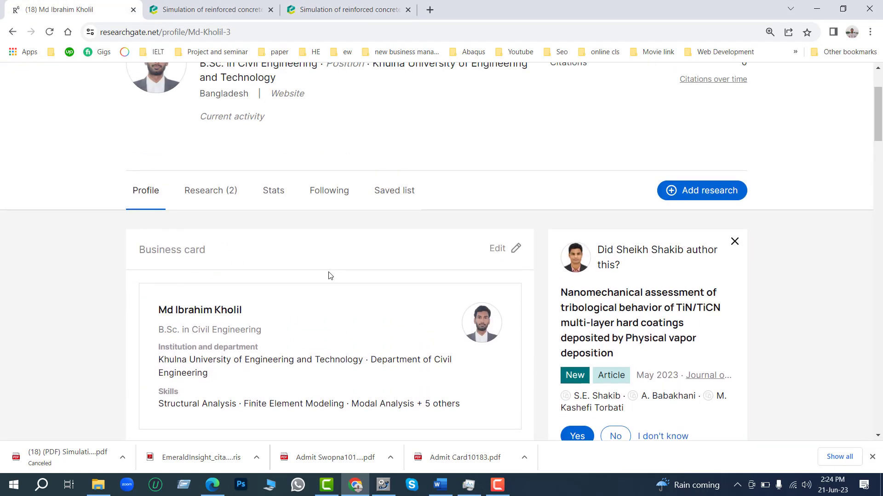
pyautogui.scroll(-12, 330, 276)
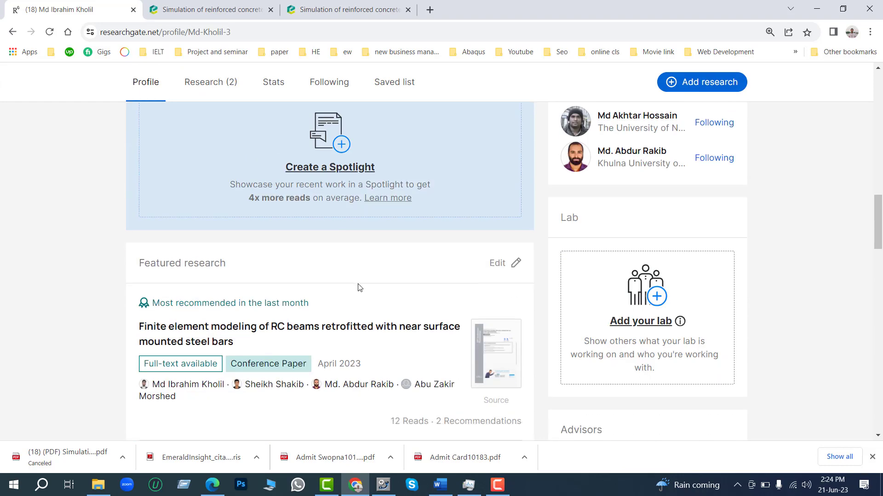
pyautogui.scroll(-6, 359, 288)
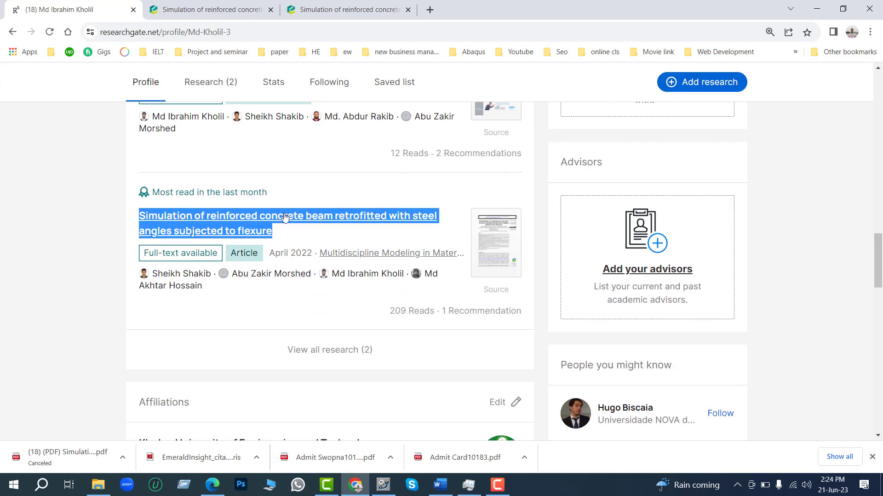
pyautogui.click(285, 217)
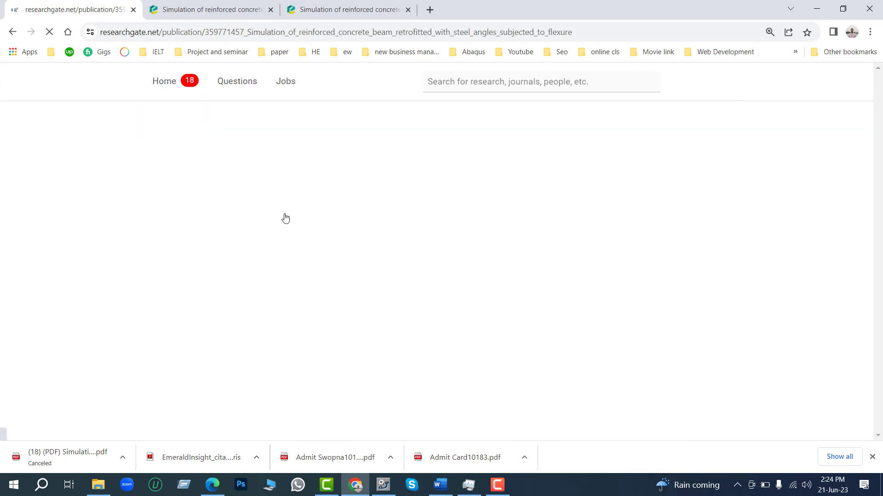
# Look over the article's abstract and details on ResearchGate and go to its public full text.
pyautogui.scroll(-9, 390, 264)
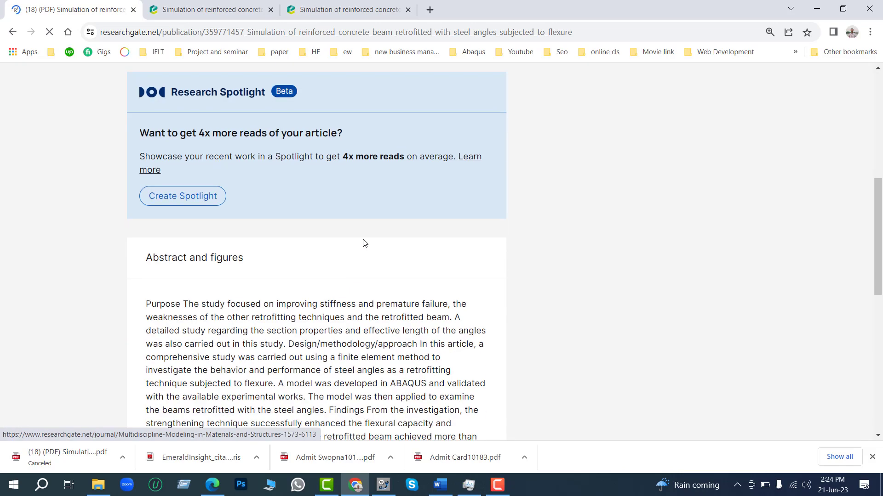
pyautogui.scroll(7, 363, 242)
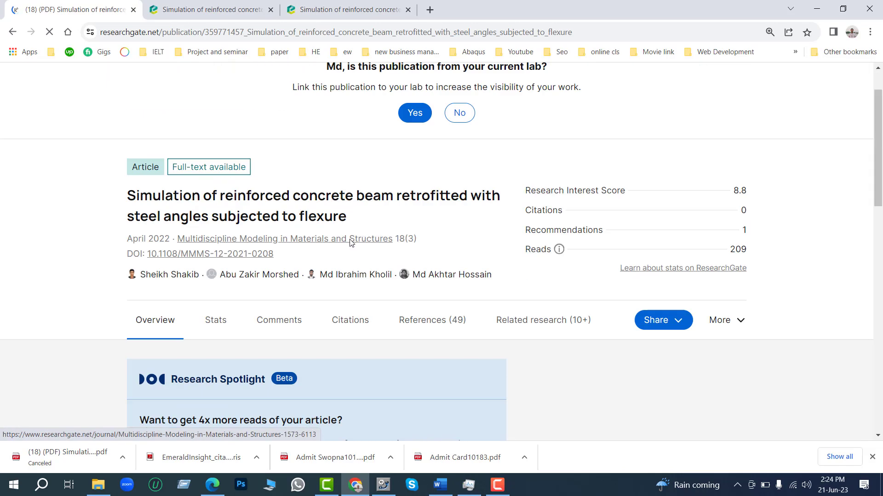
pyautogui.click(210, 167)
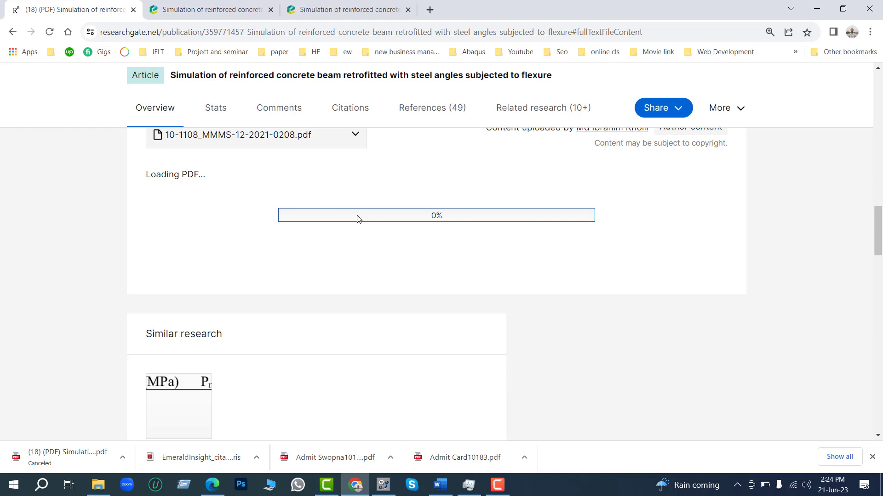
pyautogui.scroll(-3, 383, 286)
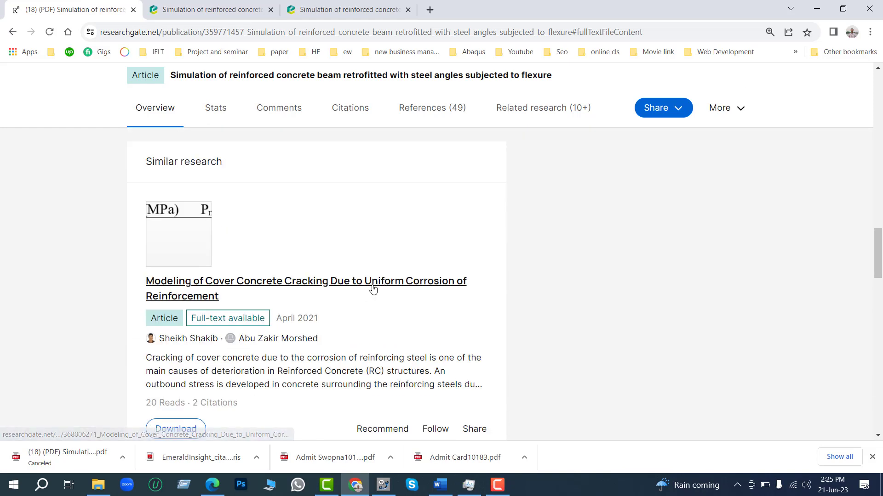
pyautogui.scroll(5, 401, 325)
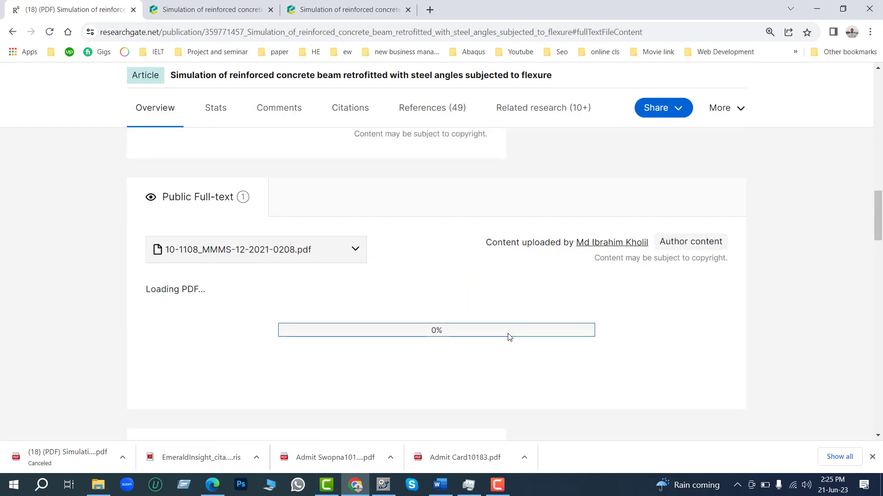
# Switch to Edge and examine the article's proof PDF, from the introduction through the concrete damaged plasticity equations to the beam specimen figures and calibration results.
pyautogui.hotkey('alt', 'Tab')
pyautogui.scroll(-15, 403, 425)
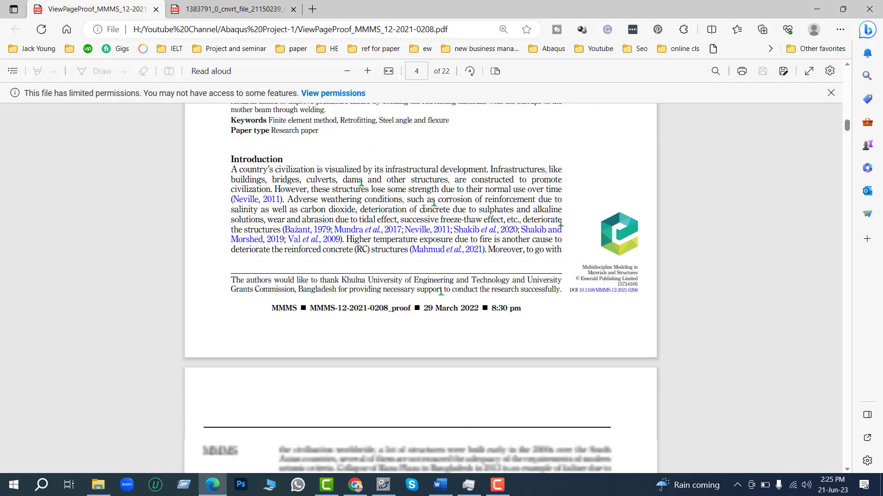
pyautogui.scroll(-12, 424, 214)
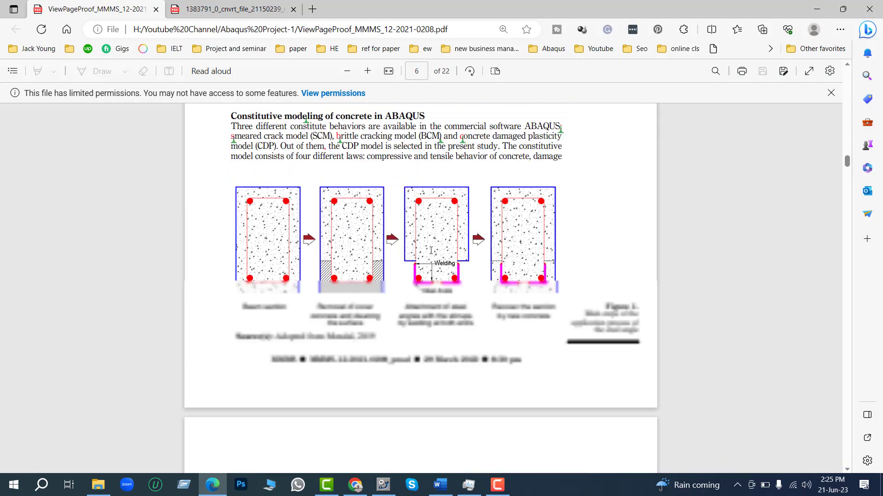
pyautogui.scroll(4, 299, 262)
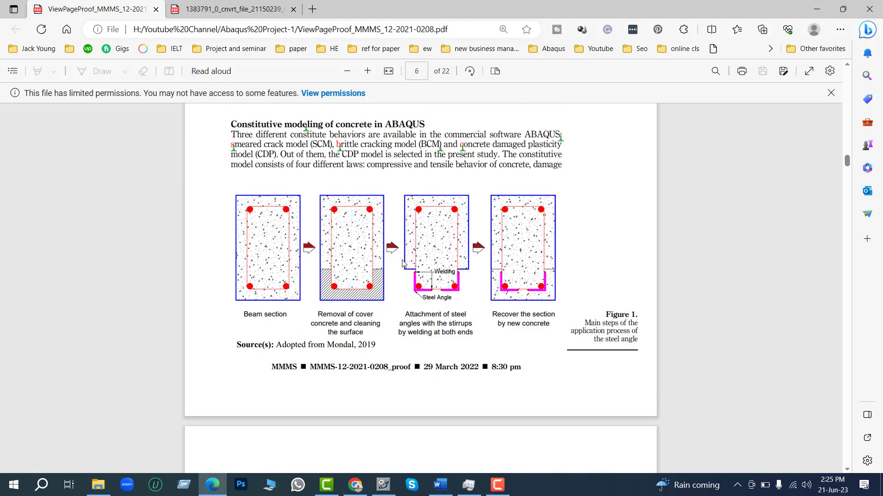
pyautogui.scroll(-15, 500, 229)
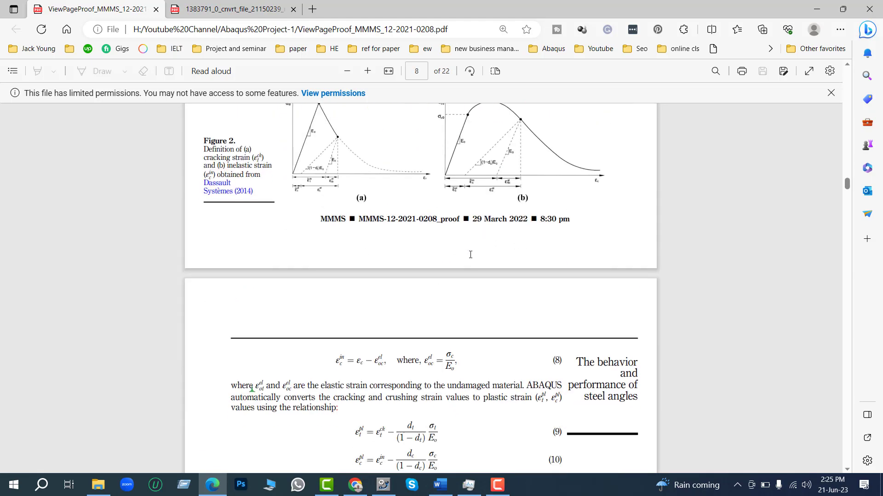
pyautogui.scroll(2, 471, 254)
pyautogui.scroll(2, 471, 254)
pyautogui.scroll(-15, 473, 265)
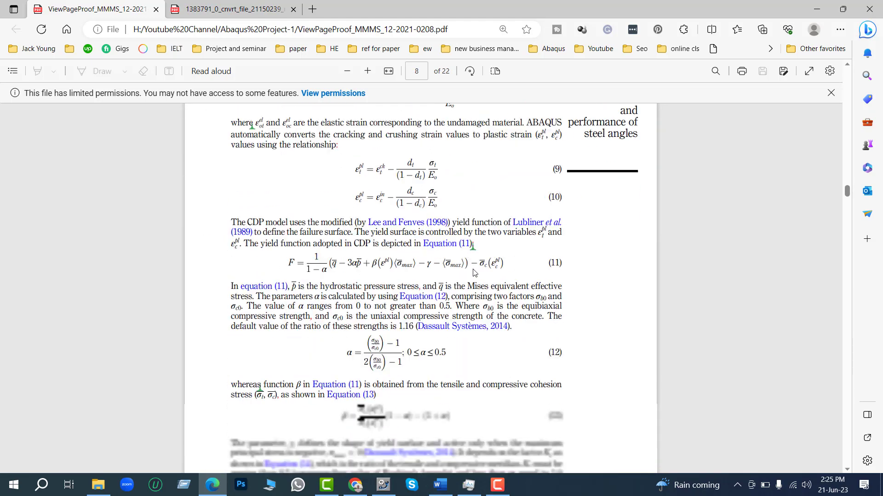
pyautogui.scroll(-20, 474, 274)
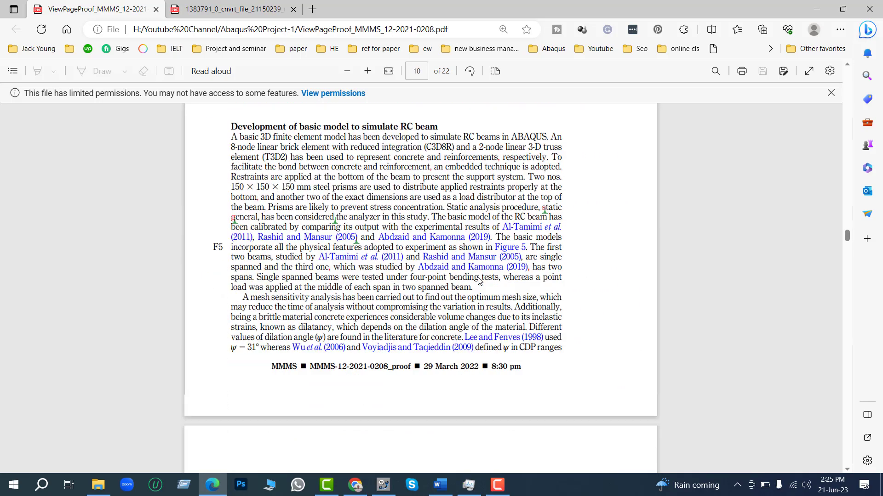
pyautogui.scroll(-2, 481, 286)
pyautogui.scroll(3, 432, 194)
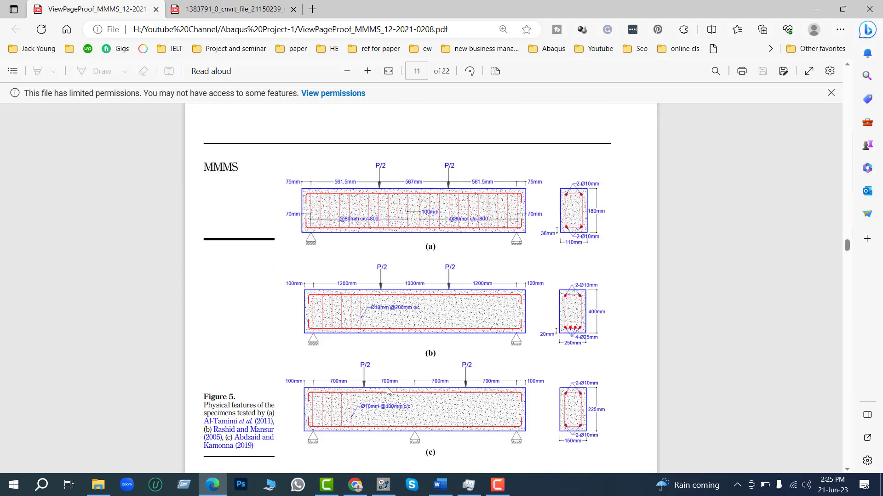
pyautogui.scroll(-15, 429, 321)
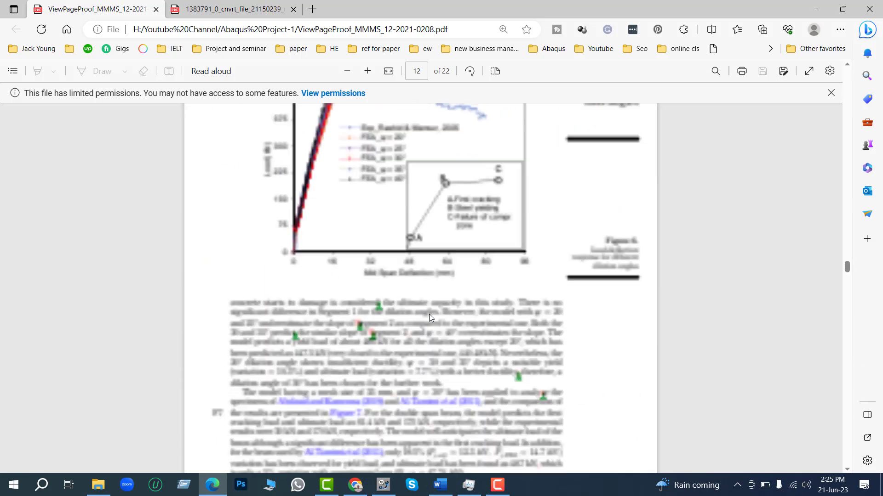
# Go back through the proof PDF to the article's title and abstract on page 4.
pyautogui.scroll(20, 425, 261)
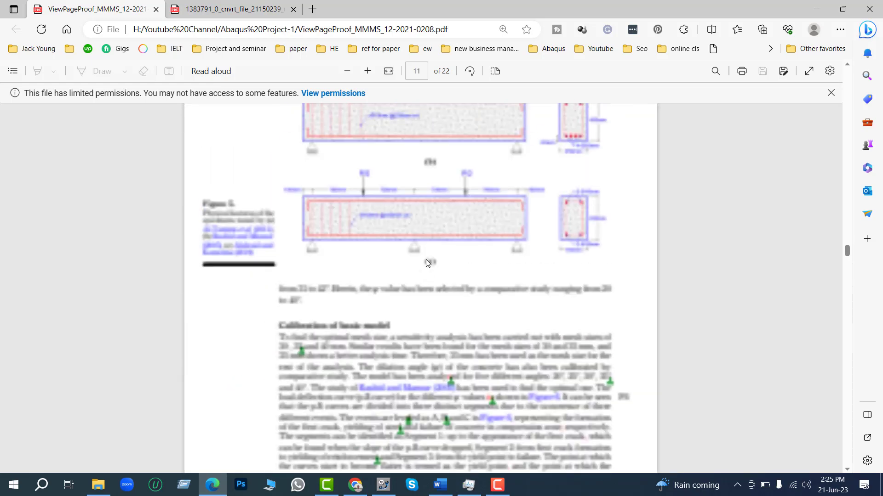
pyautogui.scroll(15, 425, 261)
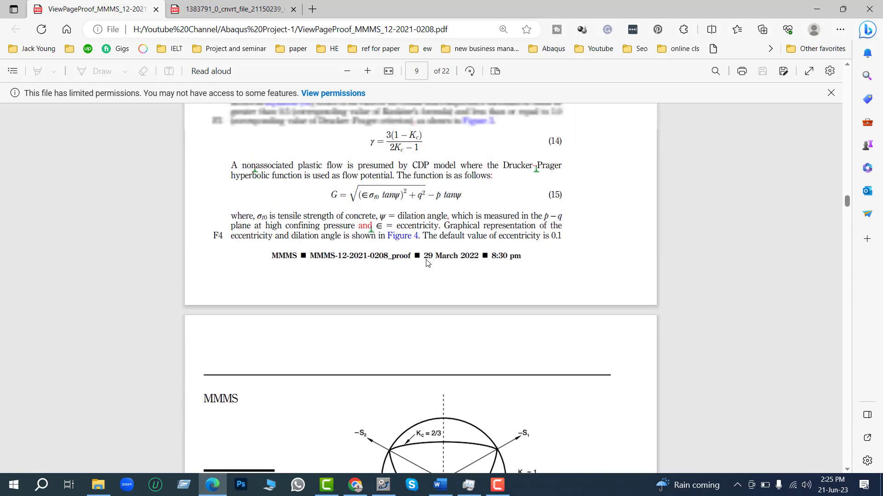
pyautogui.scroll(15, 426, 260)
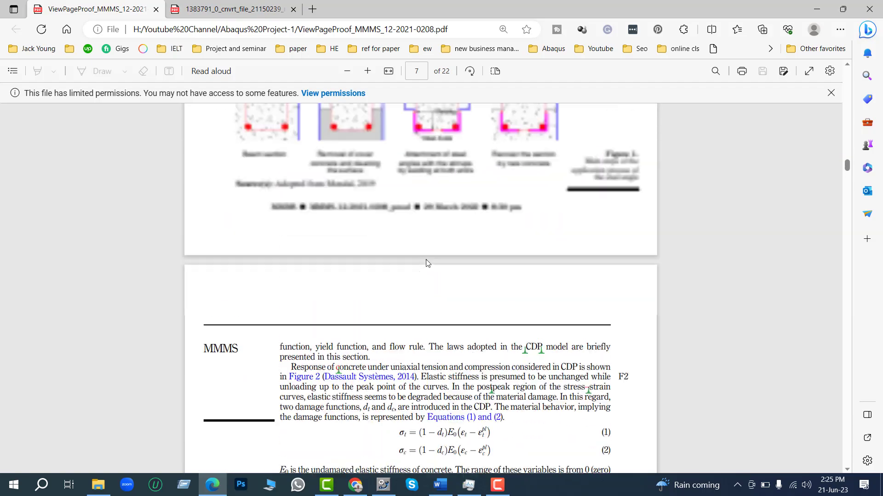
pyautogui.scroll(15, 427, 262)
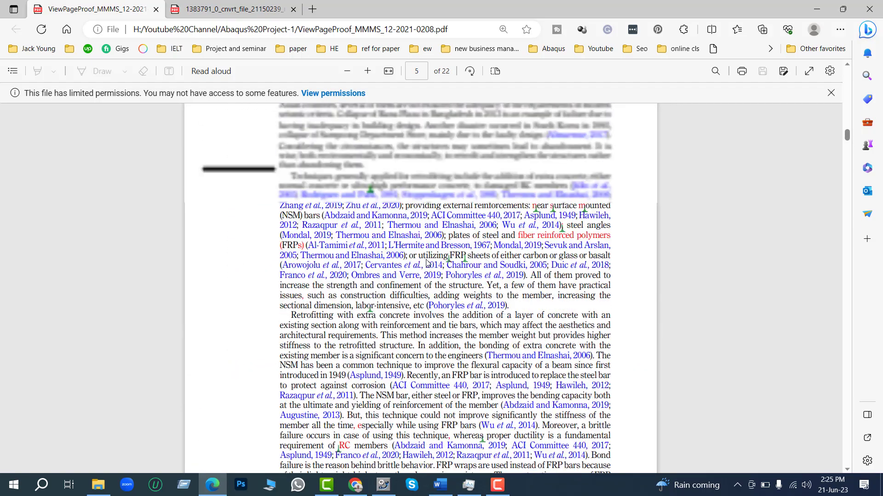
pyautogui.scroll(5, 427, 263)
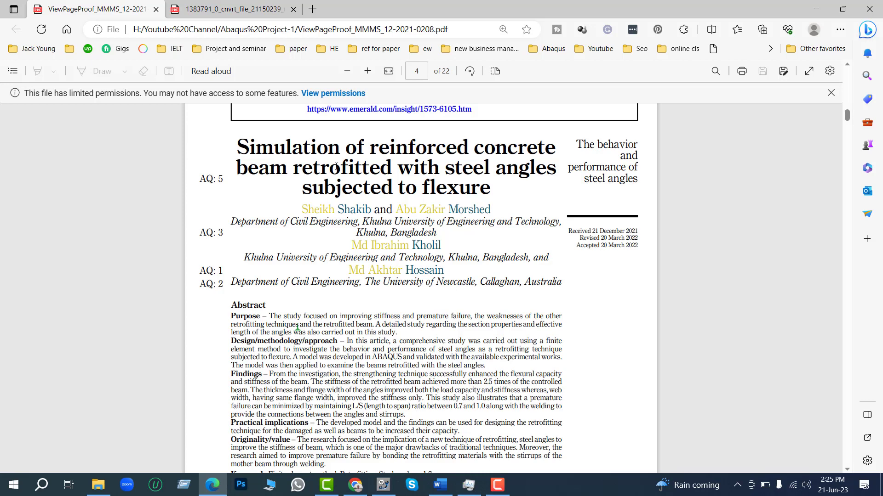
# View the title and abstract of the near surface mounted steel bars paper at a larger zoom, then return to the steel-angle proof.
pyautogui.click(238, 7)
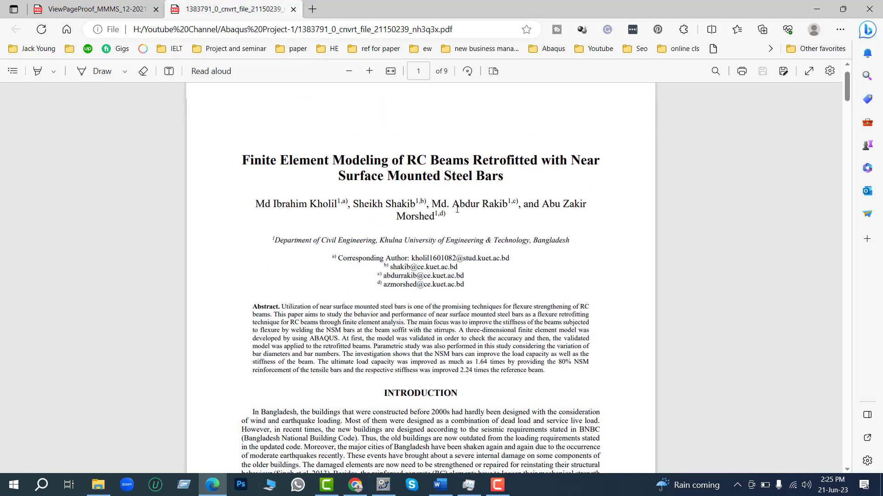
pyautogui.click(369, 71)
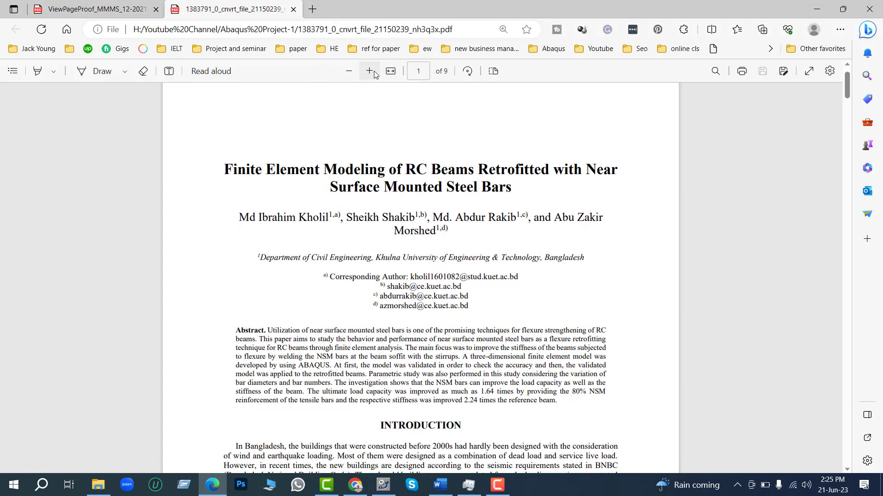
pyautogui.scroll(-1, 414, 265)
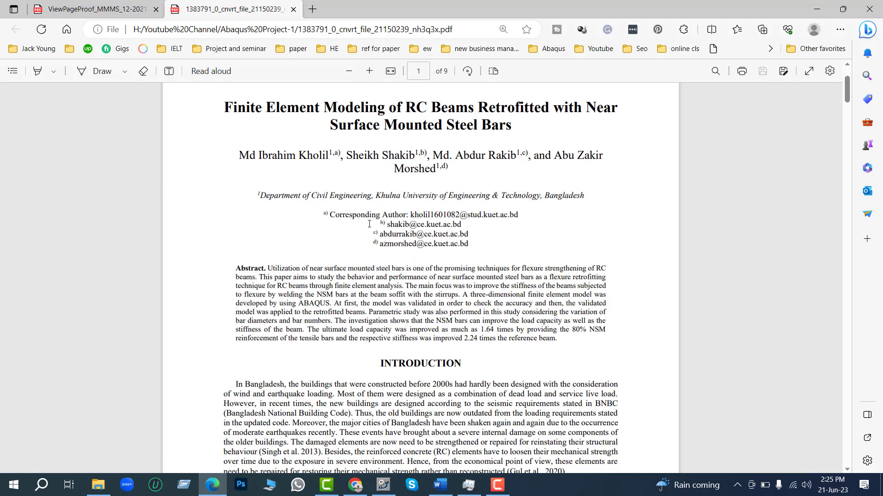
pyautogui.click(104, 10)
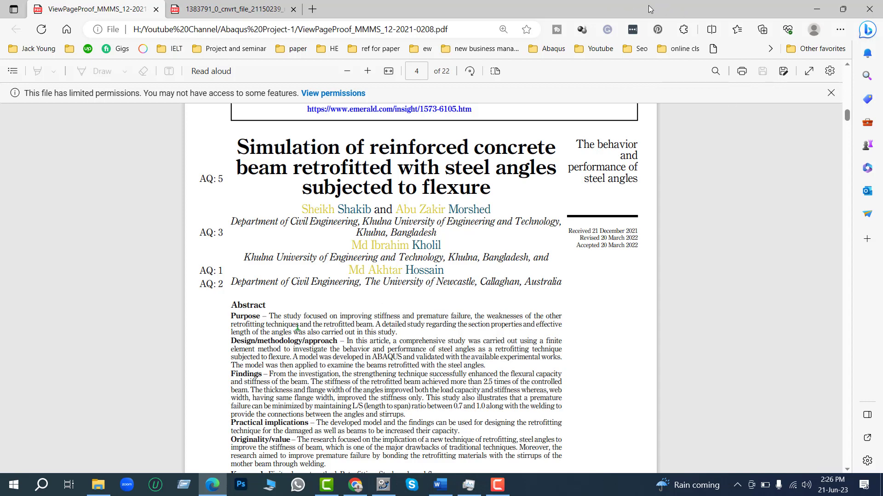
# Switch to Chrome and look through the published full text on ResearchGate, from the title page to the constitutive modeling equations on page 4.
pyautogui.click(354, 487)
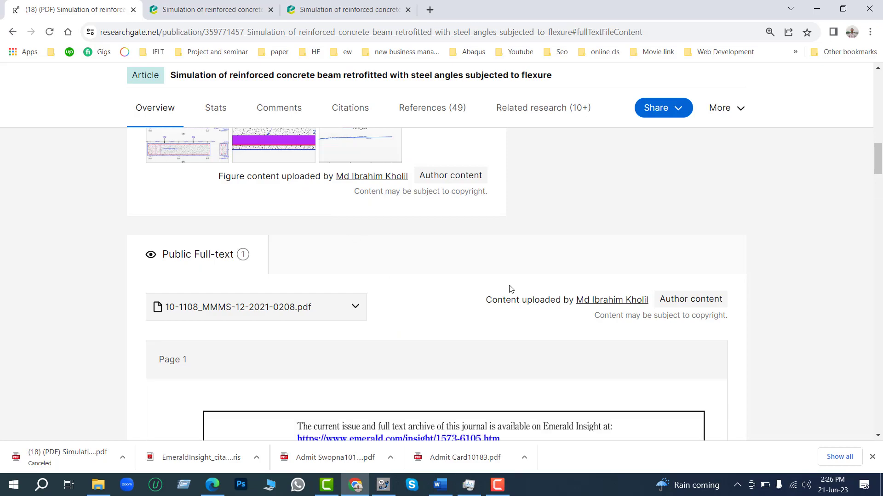
pyautogui.scroll(-5, 440, 247)
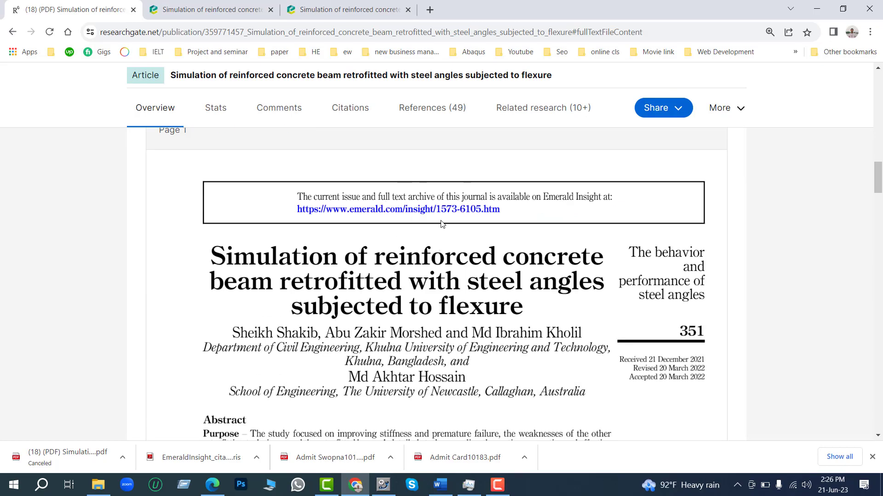
pyautogui.scroll(-15, 477, 246)
pyautogui.scroll(-20, 479, 246)
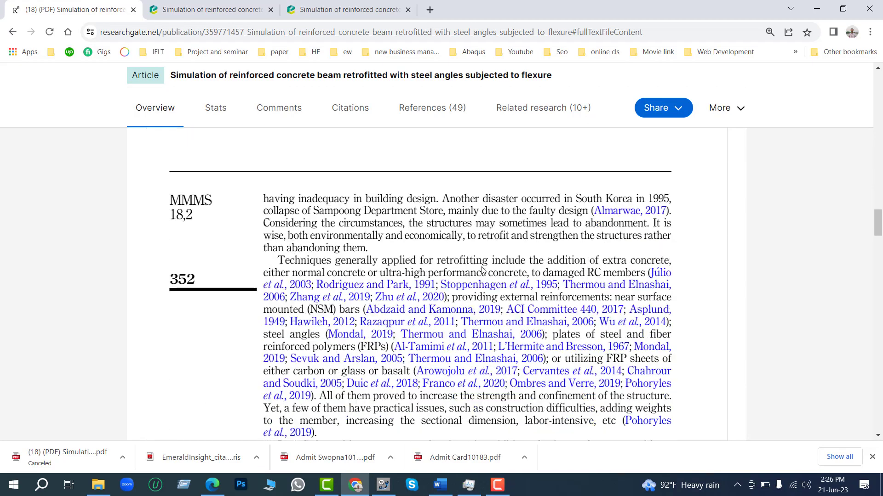
pyautogui.scroll(-5, 492, 319)
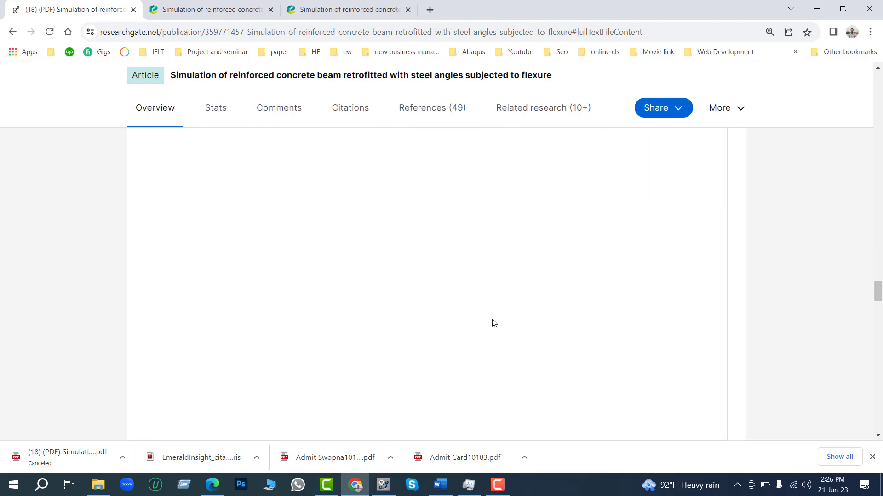
pyautogui.scroll(-8, 457, 331)
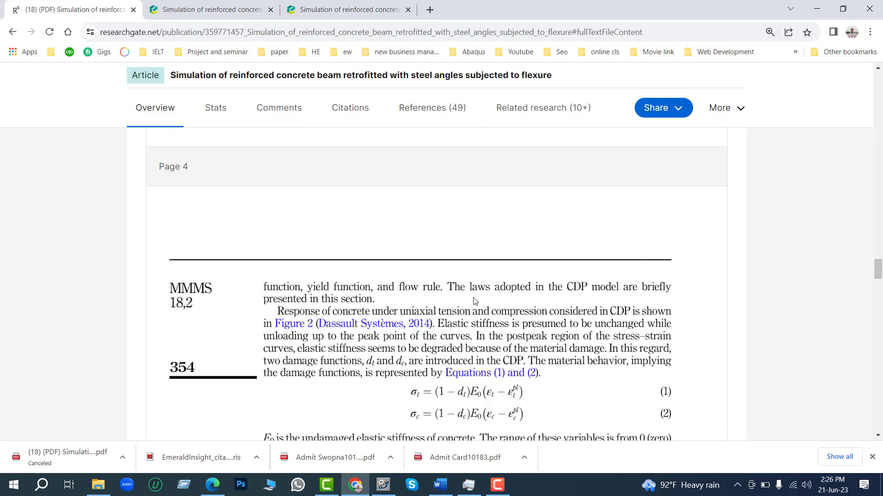
# Look through pages 4 and 5 of the ResearchGate full text, including the Figure 2 strain definitions, and return to the article's title.
pyautogui.scroll(-10, 503, 333)
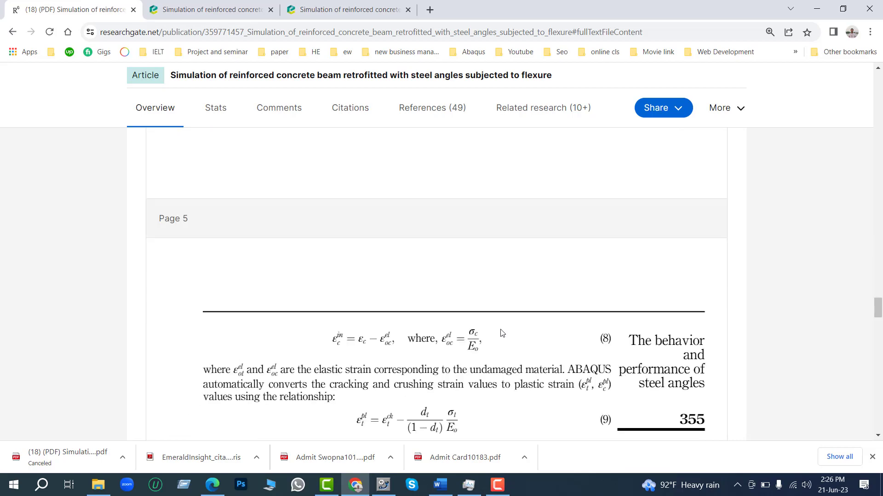
pyautogui.scroll(15, 486, 311)
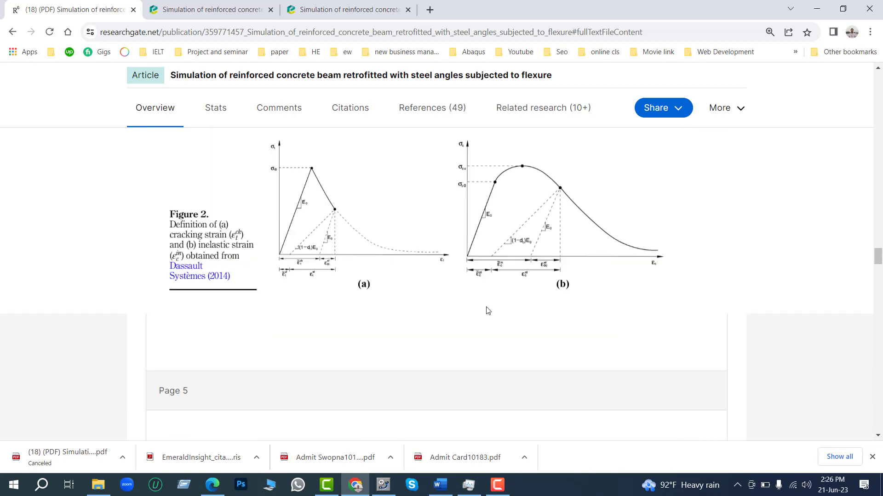
pyautogui.scroll(20, 487, 311)
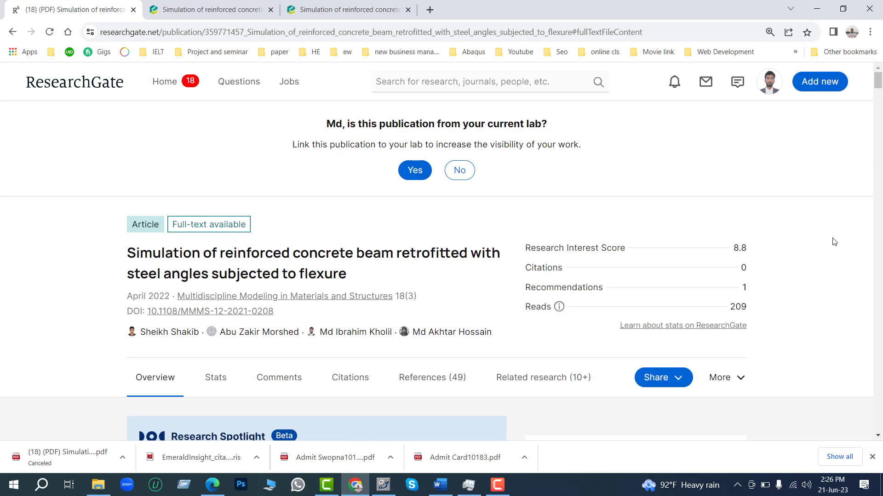
# Minimize the Chrome and Edge windows that show the published article and its proof.
pyautogui.moveTo(772, 90)
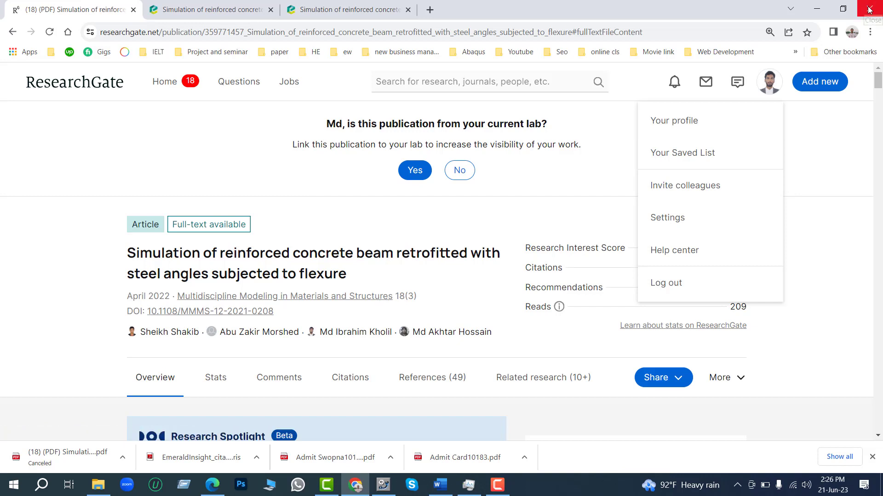
pyautogui.click(183, 161)
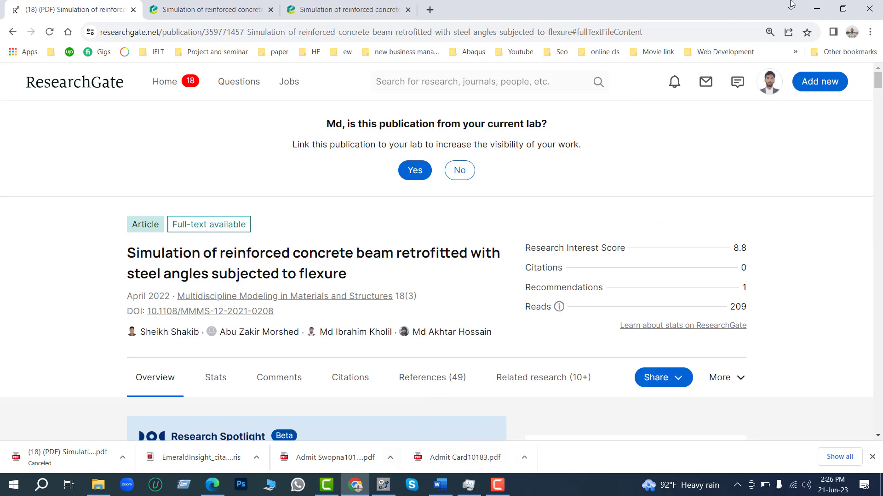
pyautogui.click(813, 6)
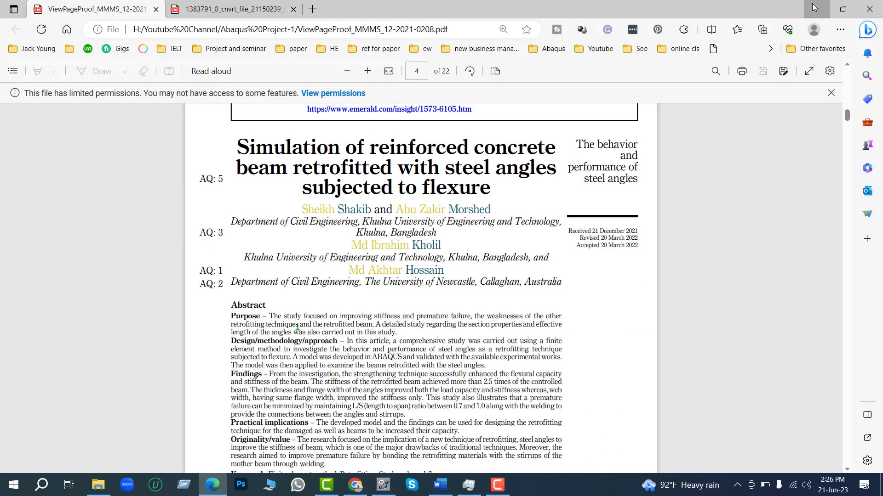
pyautogui.click(813, 6)
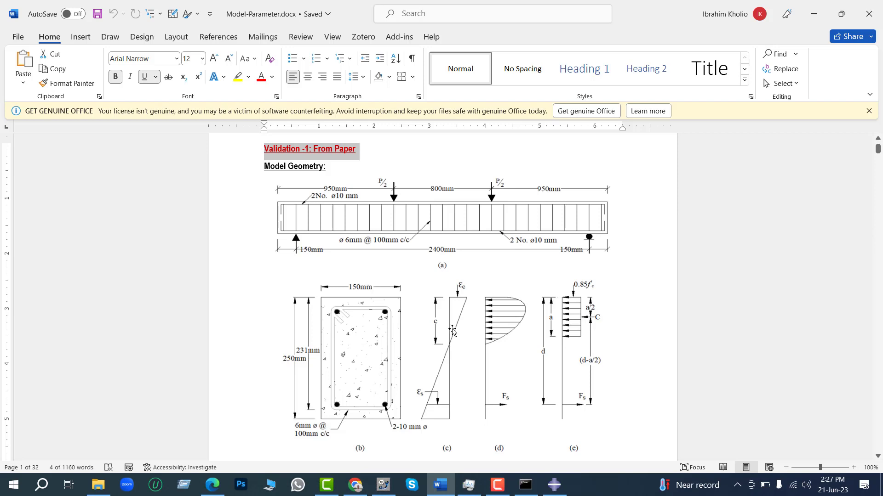
# Examine Model-Parameter.docx in Word from the beam geometry and test setup figures through the concrete material input tables.
pyautogui.scroll(-5, 460, 349)
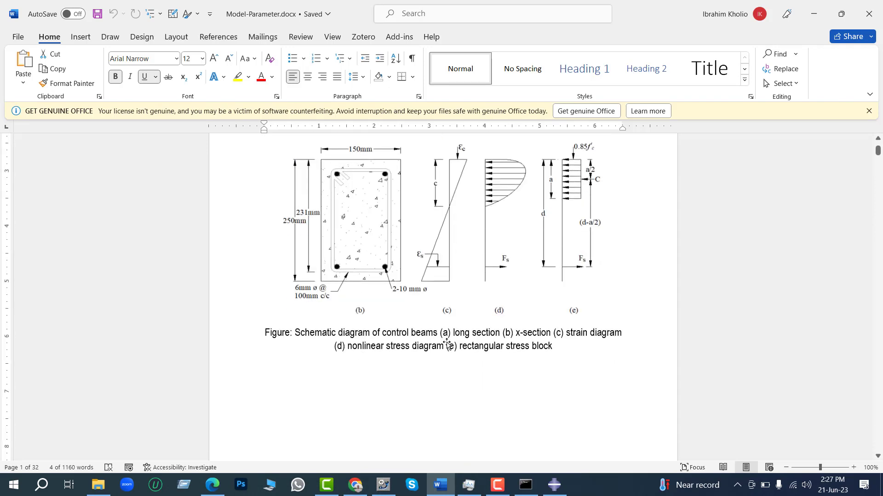
pyautogui.scroll(-15, 440, 317)
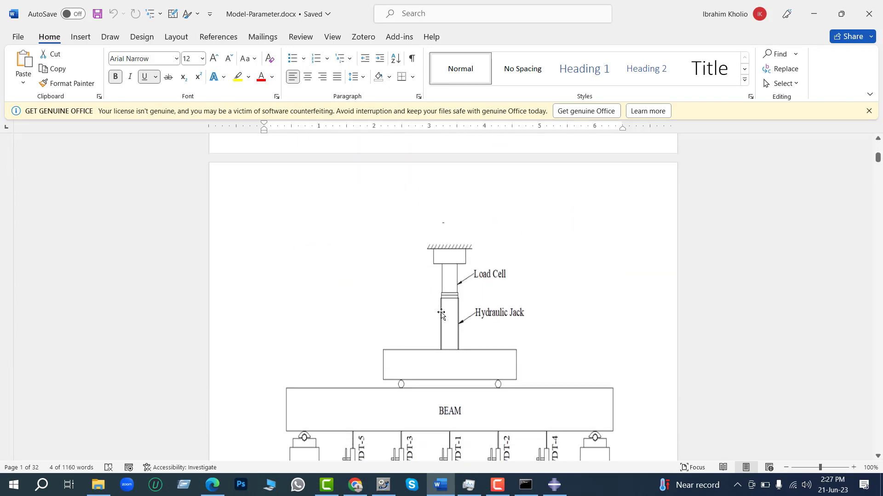
pyautogui.scroll(-20, 452, 328)
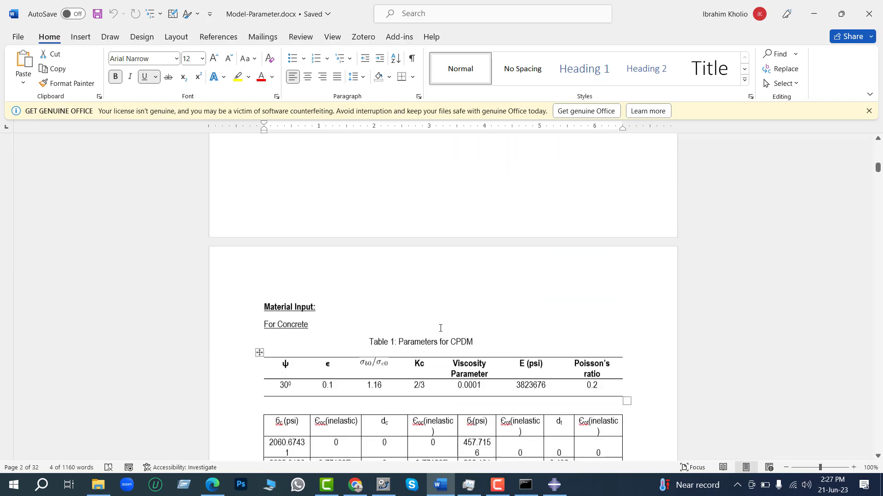
pyautogui.scroll(-15, 436, 318)
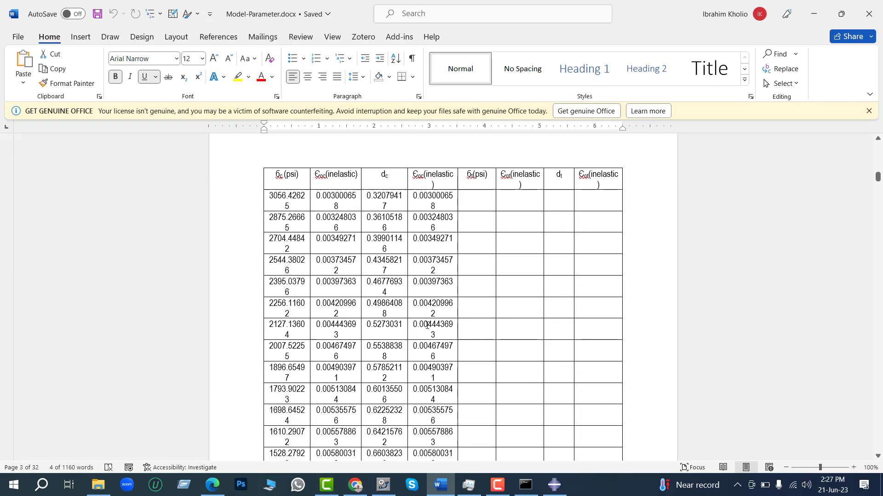
pyautogui.scroll(-15, 427, 327)
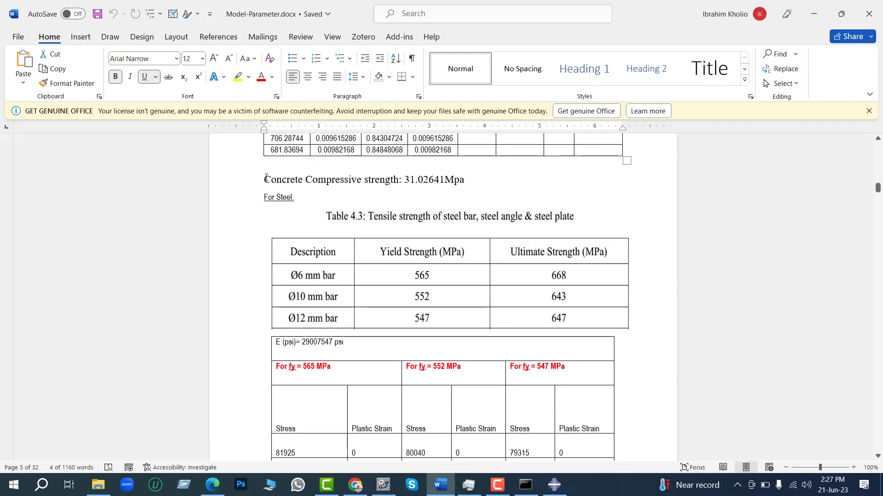
# Highlight the concrete compressive strength line and select the tensile strength table for the steel bars.
pyautogui.click(464, 187)
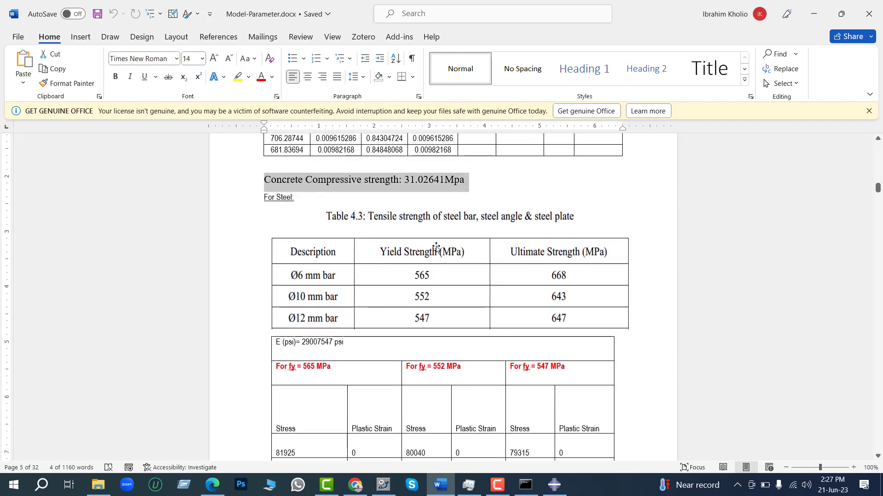
pyautogui.scroll(-3, 437, 251)
pyautogui.scroll(3, 434, 246)
pyautogui.scroll(1, 418, 230)
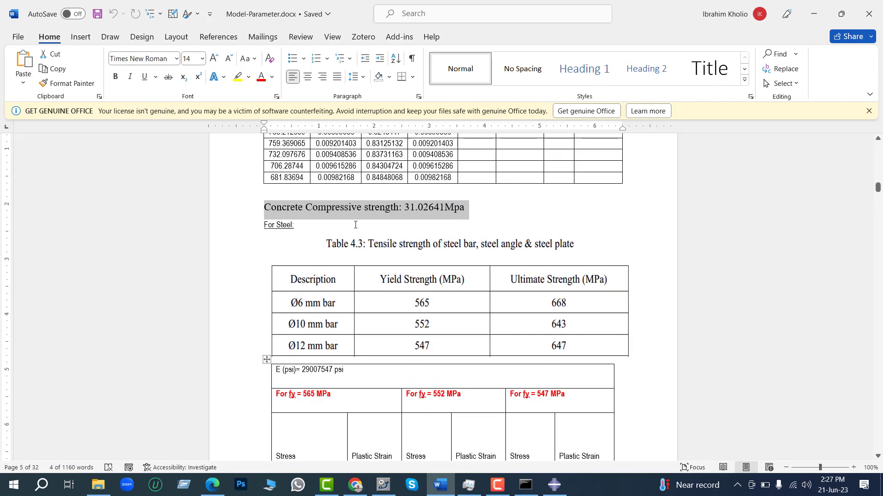
pyautogui.click(344, 249)
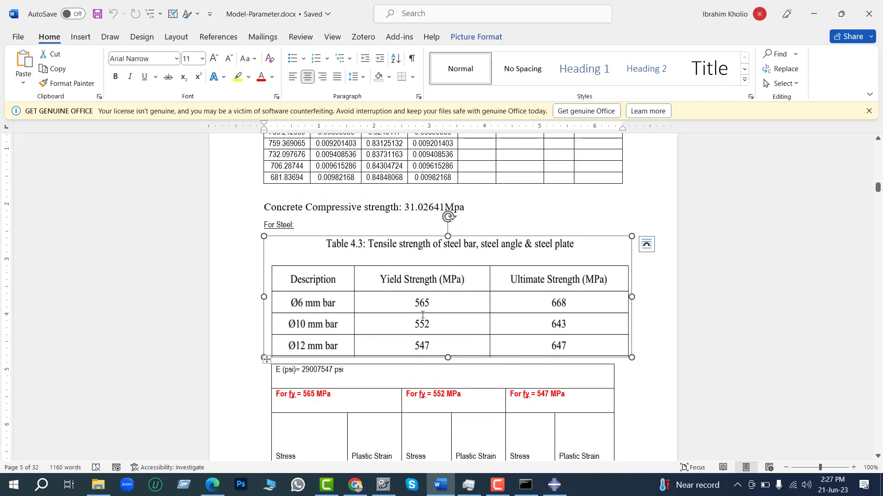
# Review the steel stress and plastic strain table and the control beam results to be validated, then return to the model geometry.
pyautogui.scroll(-5, 423, 314)
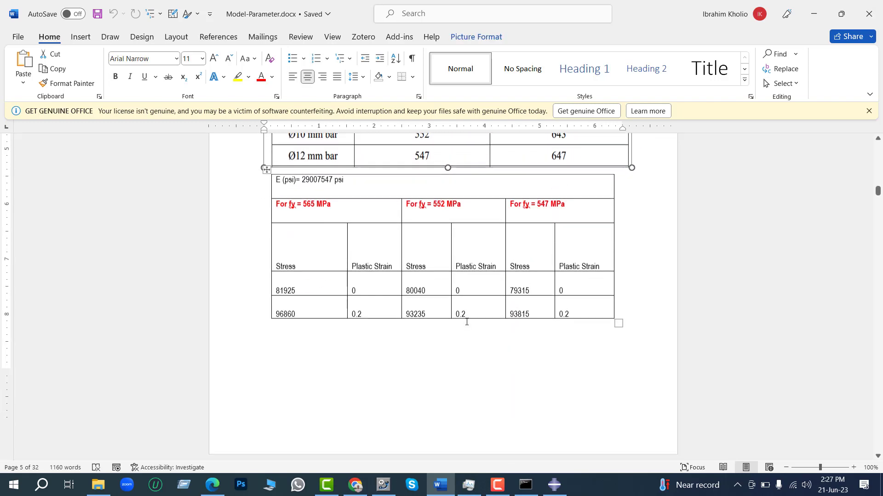
pyautogui.scroll(-11, 466, 322)
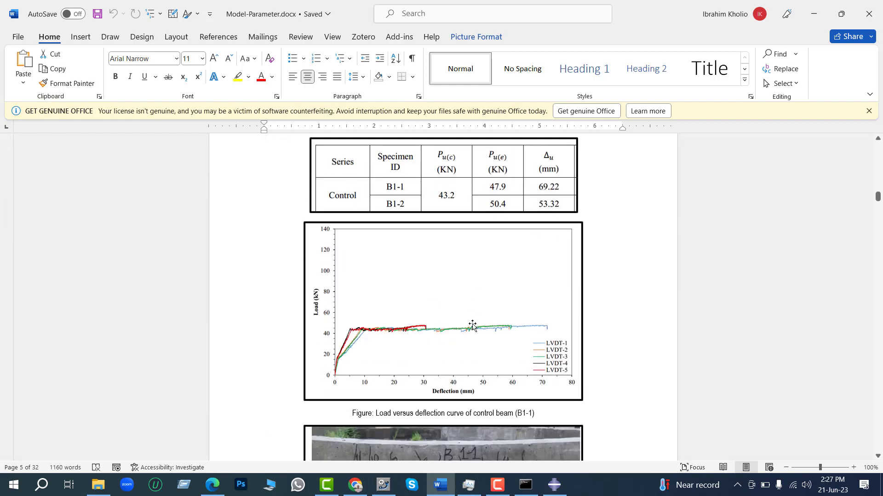
pyautogui.scroll(-1, 472, 325)
pyautogui.scroll(-7, 467, 328)
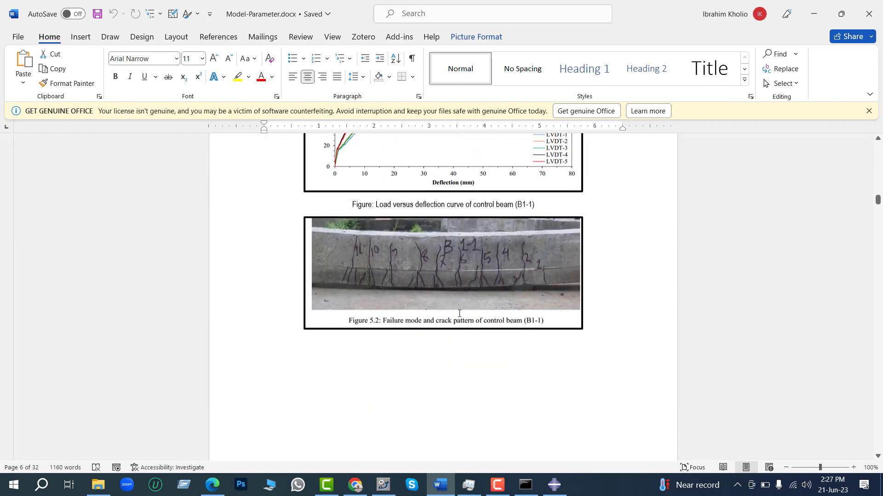
pyautogui.scroll(5, 459, 314)
pyautogui.scroll(20, 459, 315)
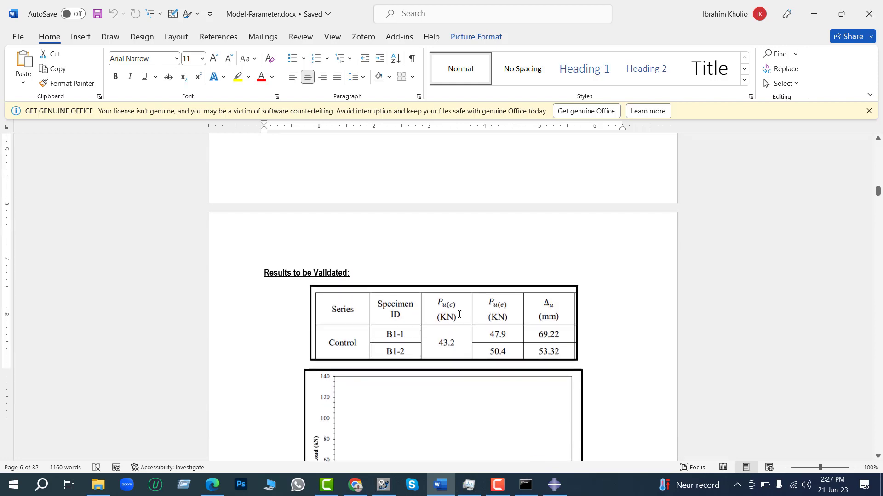
pyautogui.scroll(10, 458, 314)
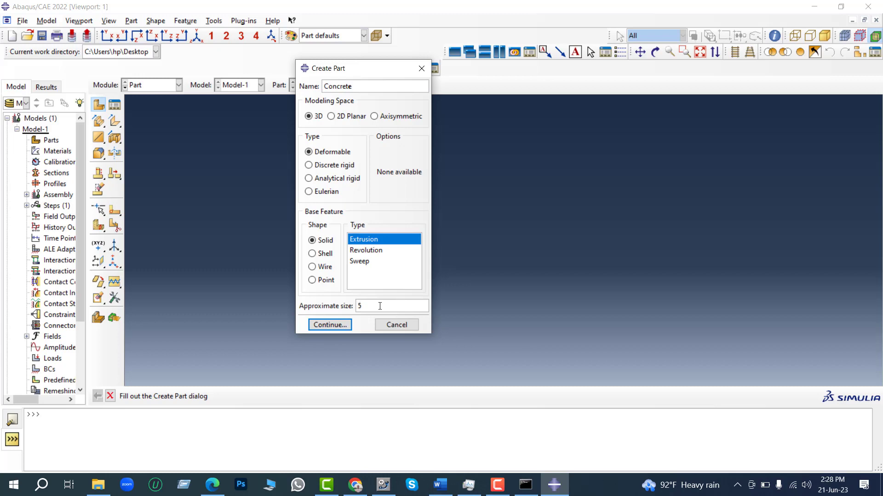
# Begin the section sketch of the 3D deformable solid extrusion part named Concrete and start the Create Isolated Point tool.
pyautogui.click(327, 327)
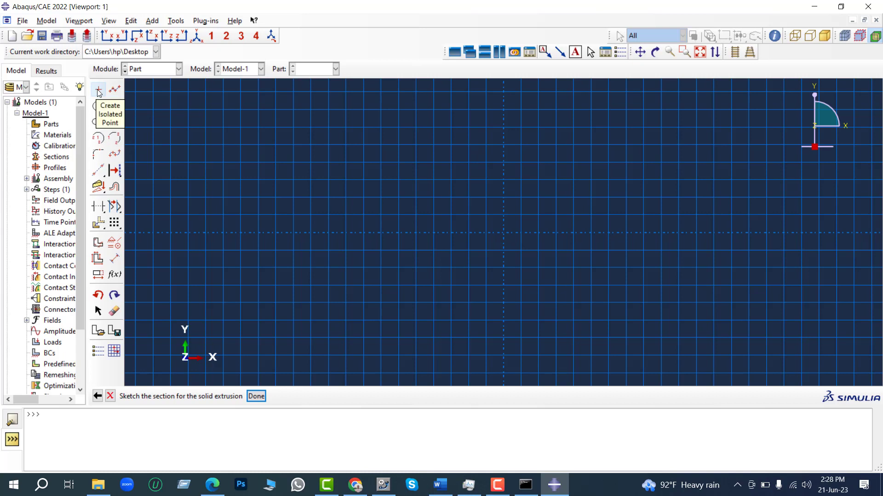
pyautogui.click(99, 90)
pyautogui.scroll(-2, 428, 236)
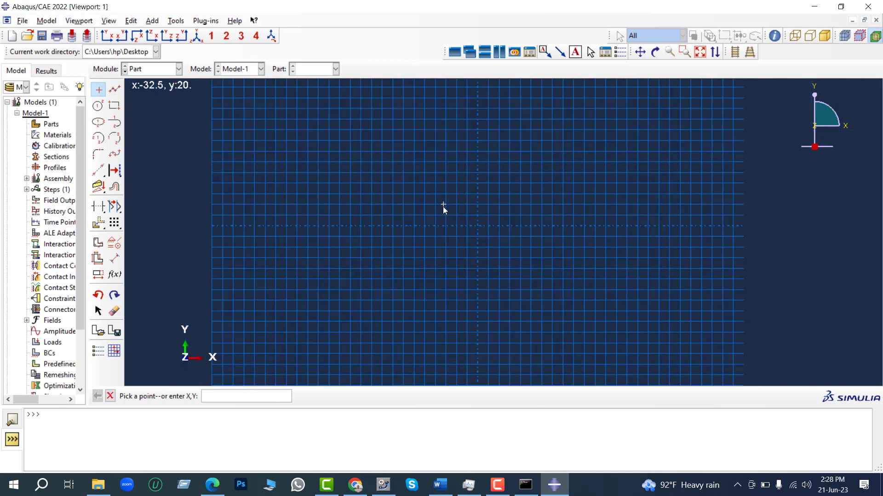
pyautogui.scroll(-1, 421, 262)
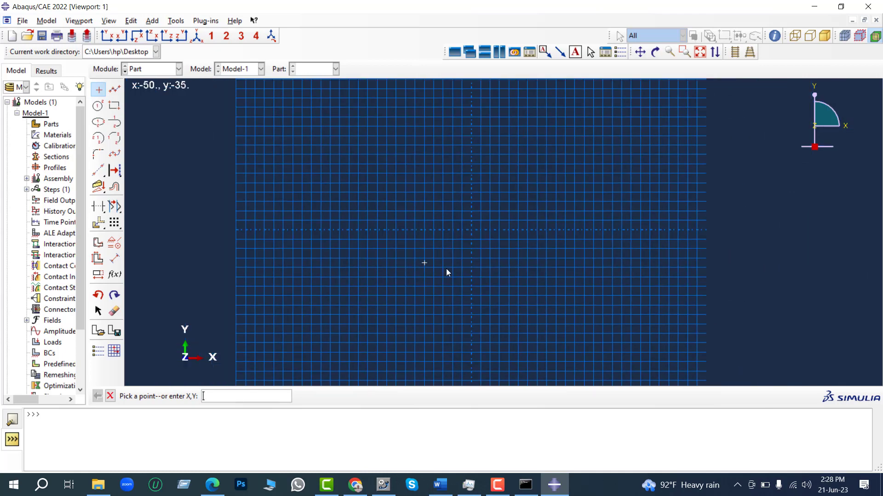
# Switch to Word to check the beam's cross-section dimensions in the model geometry figure, then return to Abaqus/CAE.
pyautogui.click(441, 485)
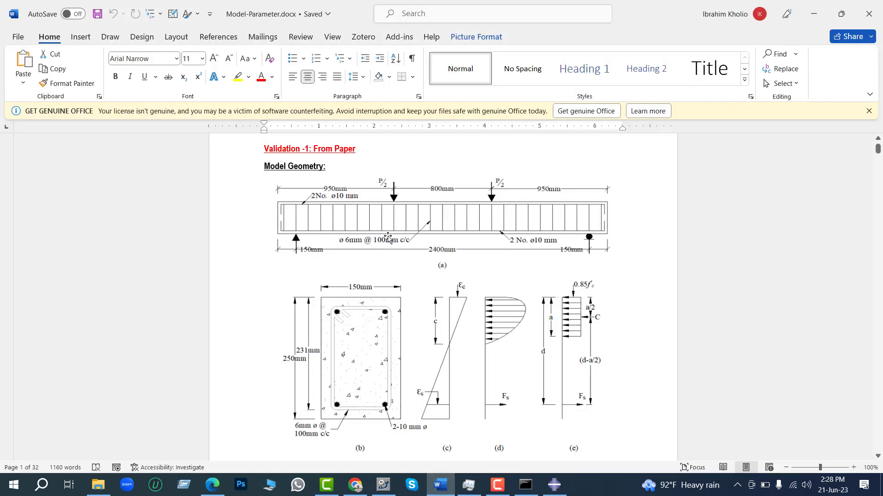
pyautogui.scroll(-1, 352, 353)
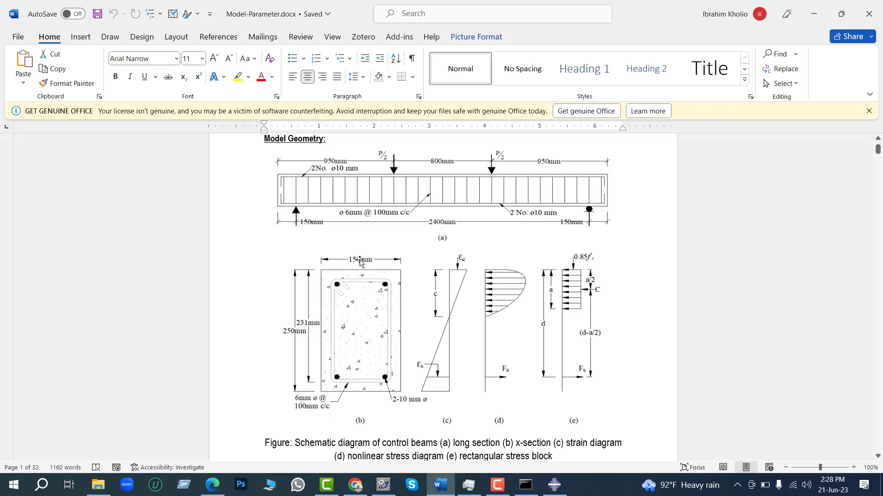
pyautogui.click(554, 484)
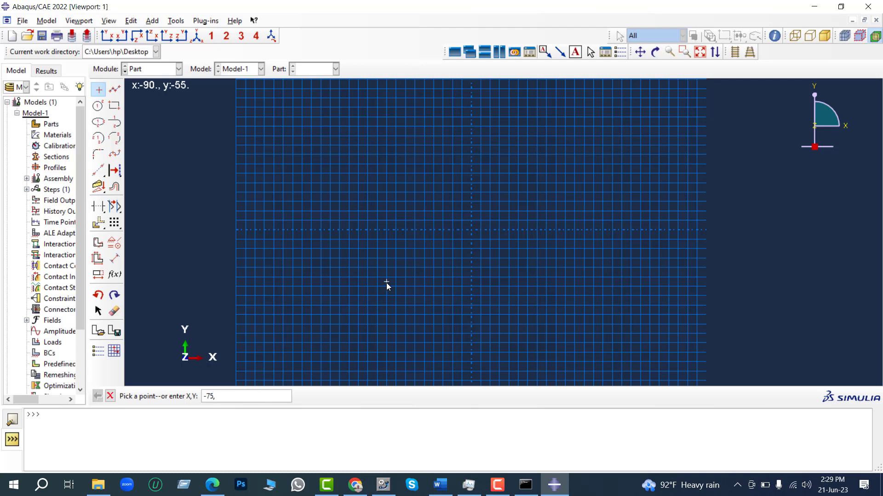
# Place isolated points for the section corners at (-75,-125), (75,-125), (75,125) and (-75,125).
pyautogui.write('-125')
pyautogui.press('Return')
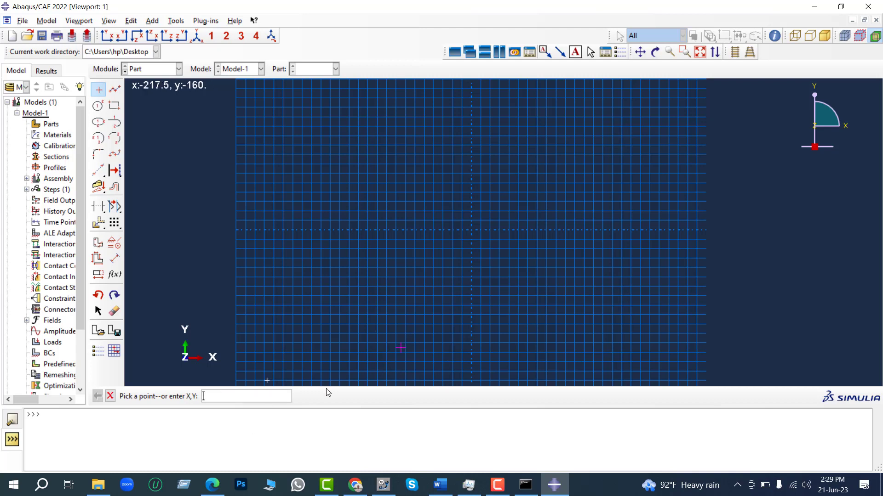
pyautogui.scroll(-1, 344, 351)
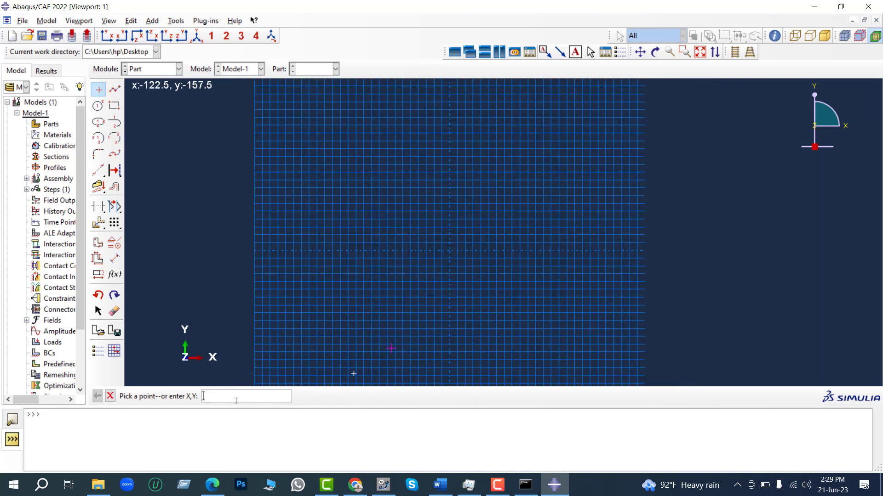
pyautogui.write('75,12')
pyautogui.press('Left')
pyautogui.press('Left')
pyautogui.press('Return')
pyautogui.write('75,125')
pyautogui.press('Return')
pyautogui.write('-75,125')
pyautogui.press('Return')
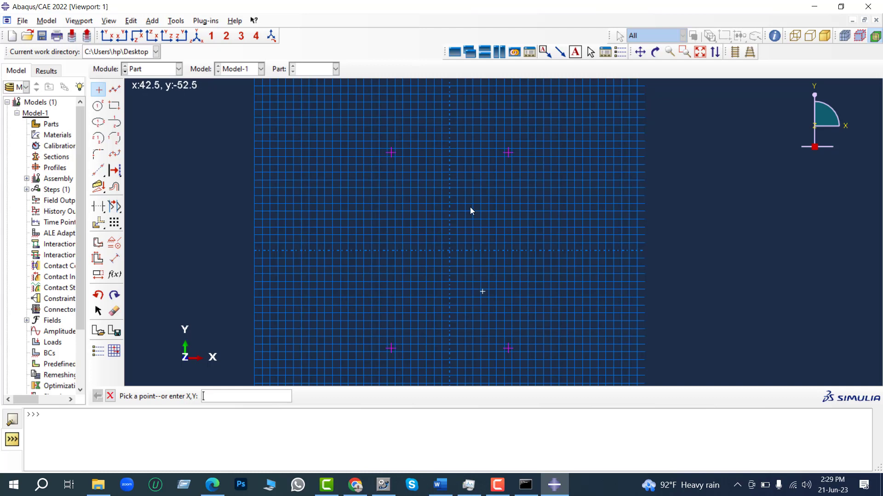
# Connect the four corner points with lines to form the closed rectangular section of the concrete beam.
pyautogui.click(116, 88)
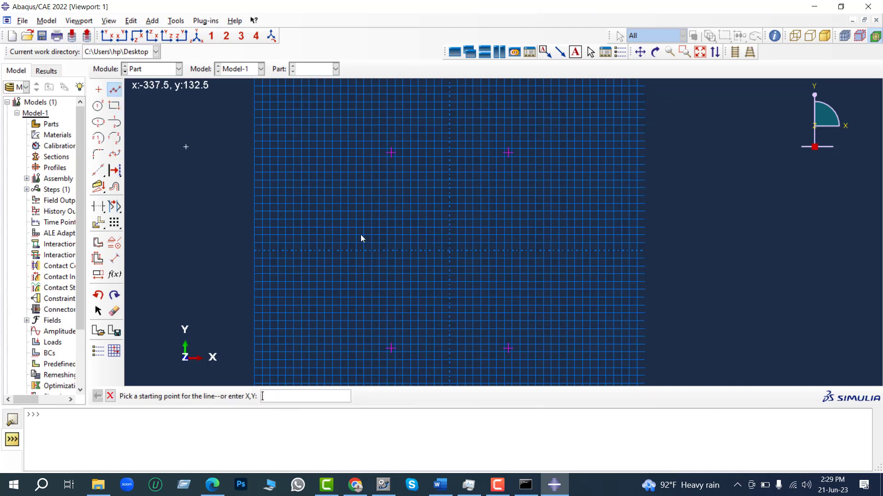
pyautogui.click(390, 153)
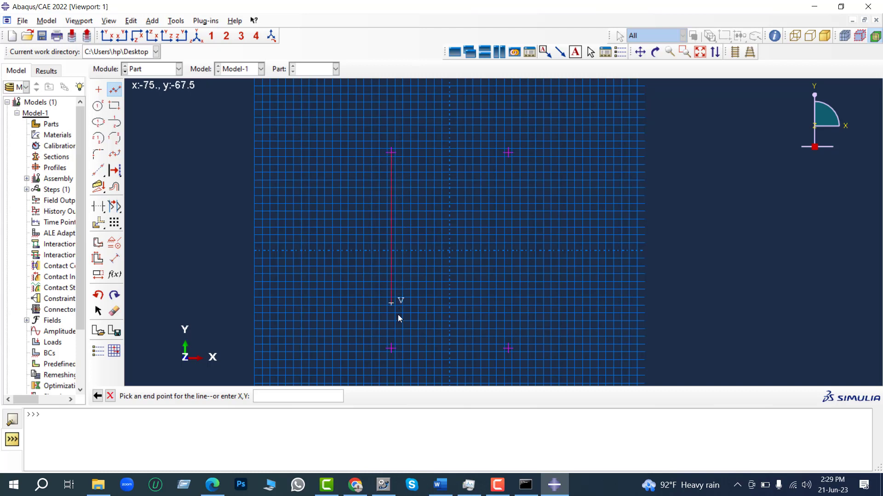
pyautogui.click(391, 348)
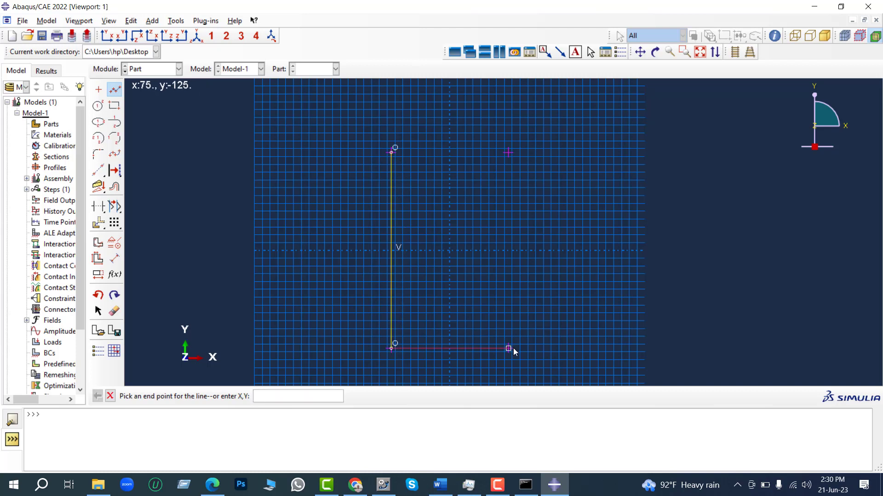
pyautogui.click(509, 349)
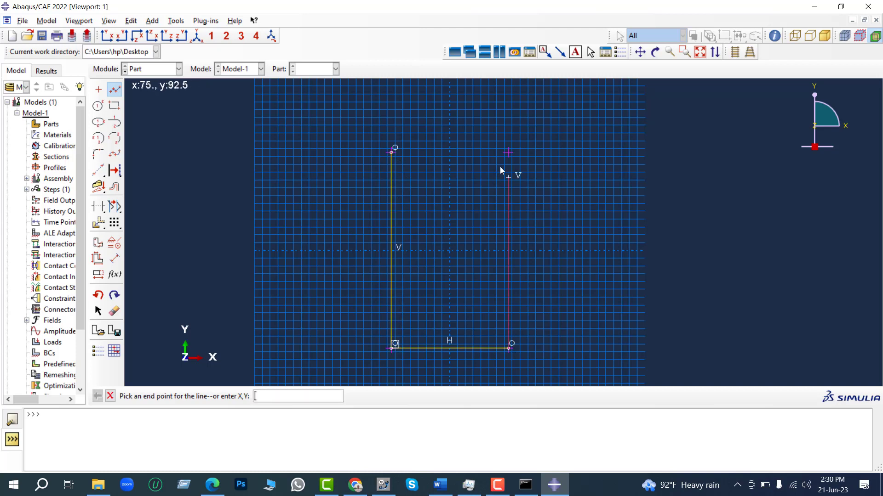
pyautogui.click(509, 152)
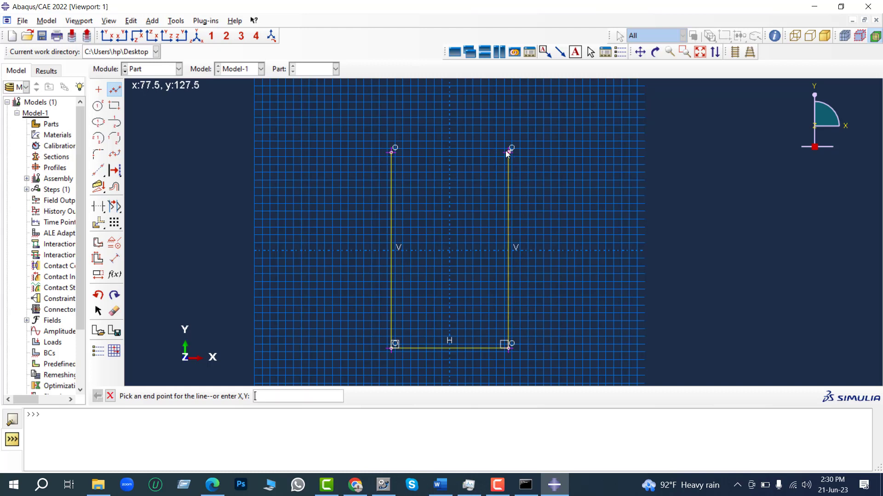
pyautogui.click(391, 152)
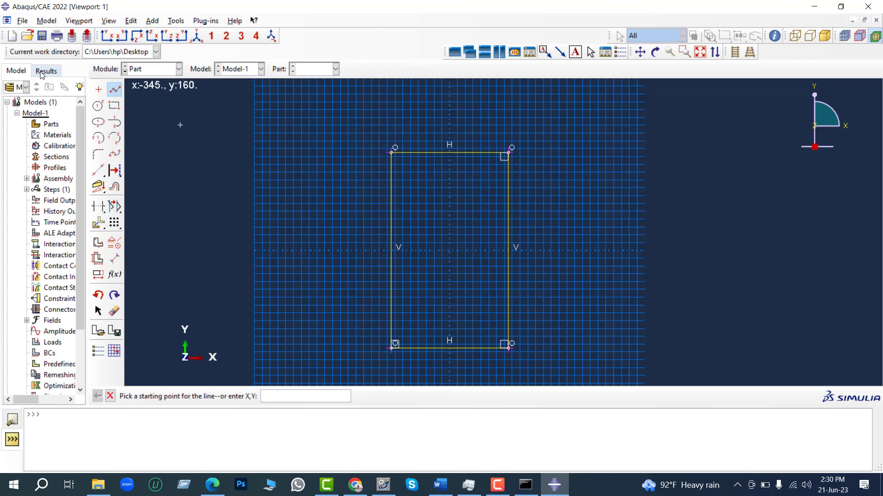
# Finish the concrete section sketch, check the beam's total length in Word's model geometry figure, and return to Abaqus/CAE.
pyautogui.click(117, 95)
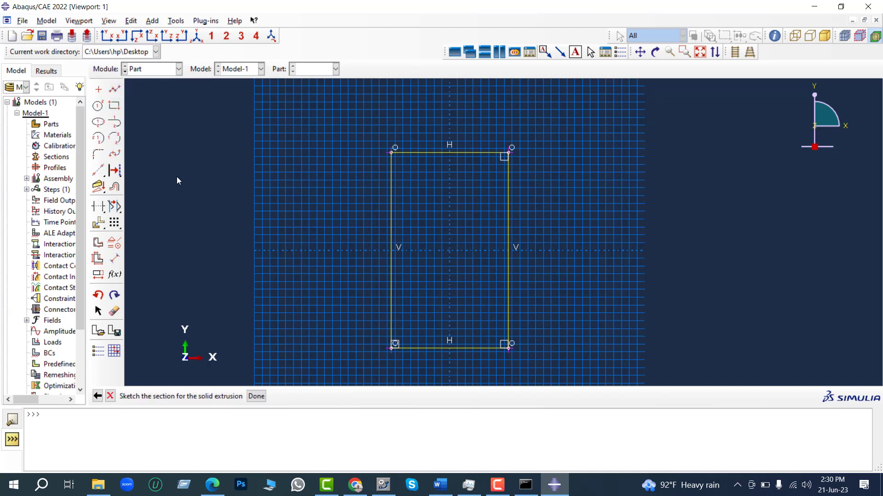
pyautogui.click(256, 396)
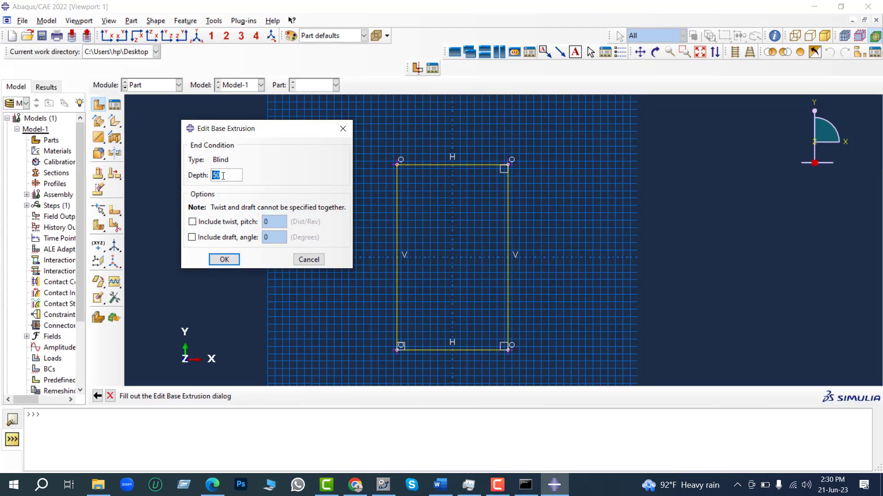
pyautogui.click(440, 484)
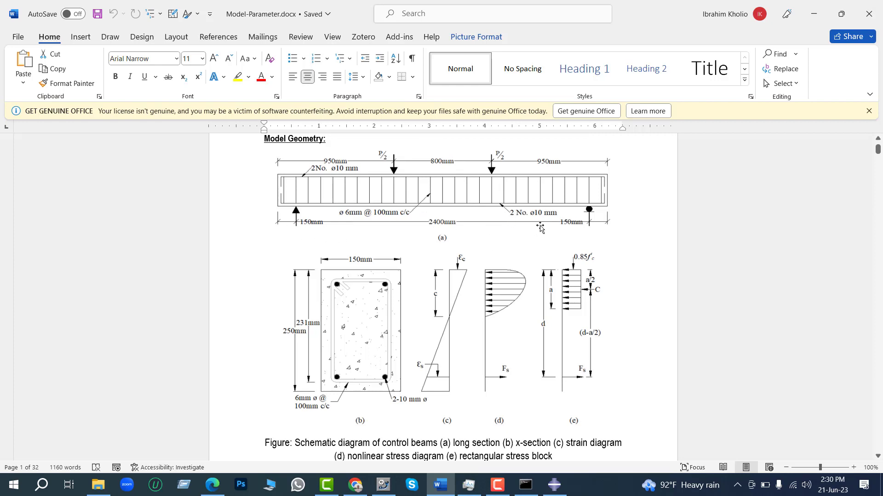
pyautogui.click(553, 491)
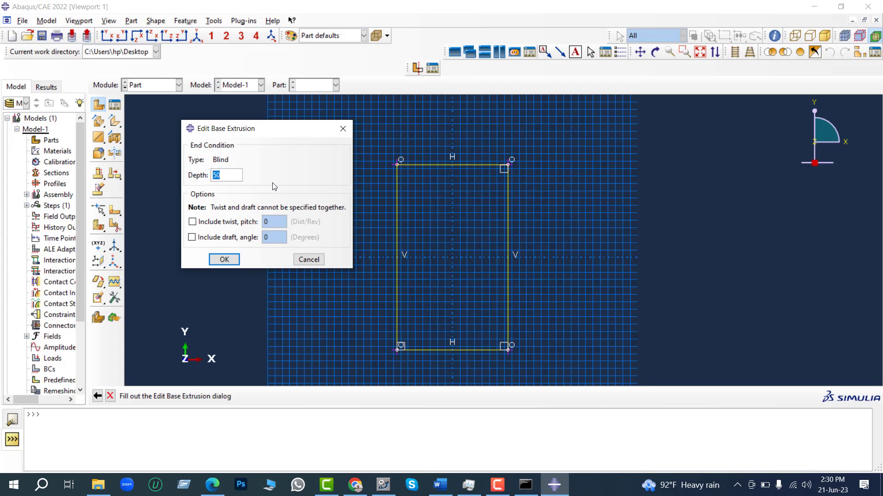
# Extrude the rectangular concrete section to a depth of 2700.
pyautogui.write('2700')
pyautogui.click(225, 260)
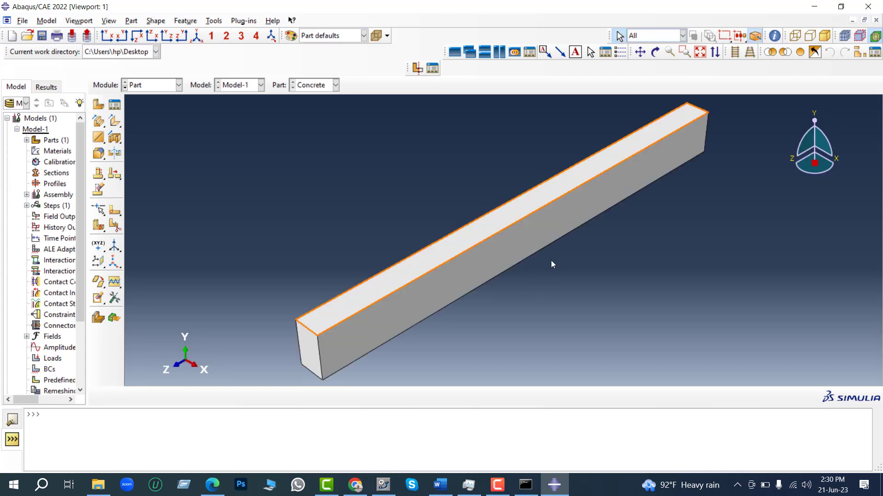
pyautogui.scroll(-1, 337, 253)
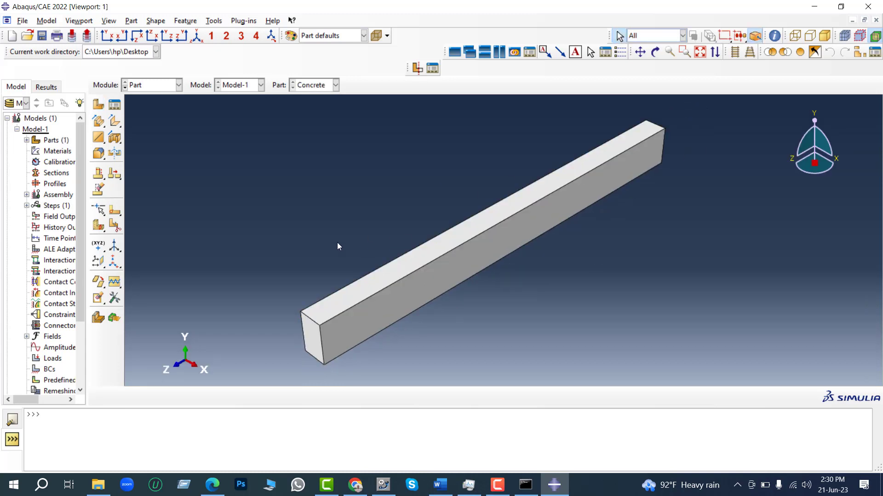
# Create a 3D deformable planar wire part named Compression Rebar with an approximate size of 500 and open its sketch.
pyautogui.click(97, 107)
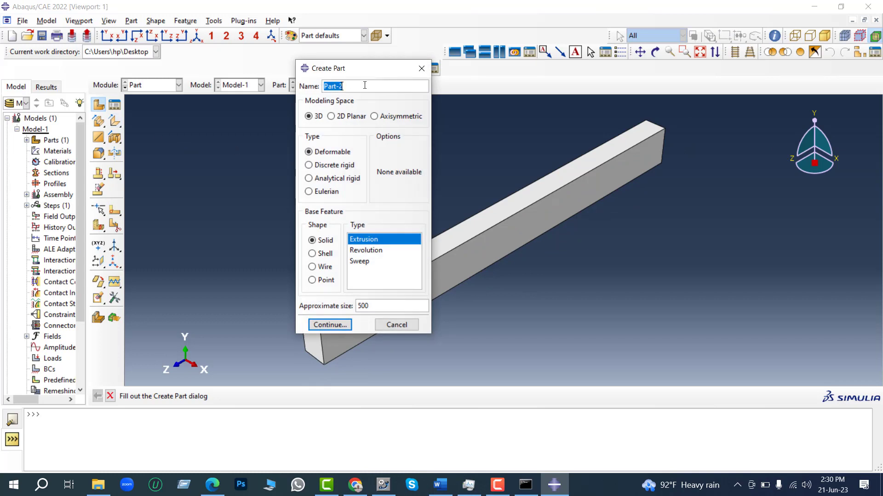
pyautogui.write('Compression')
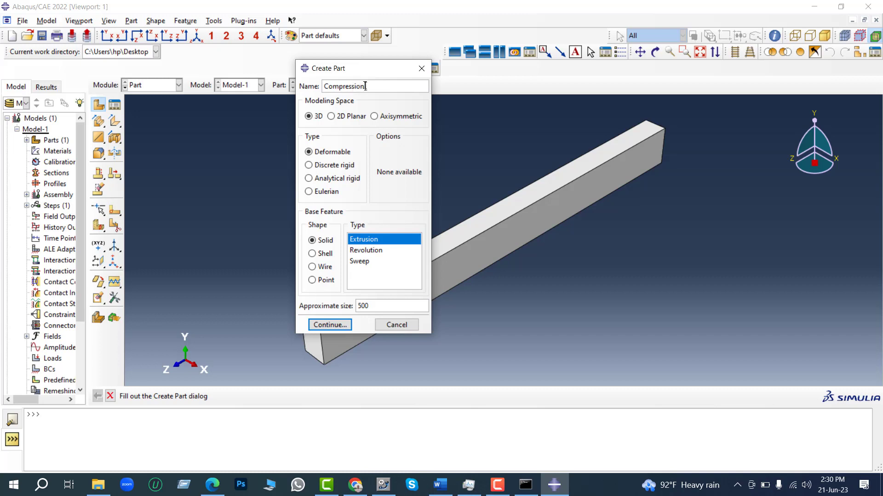
pyautogui.write(' Rebar')
pyautogui.click(322, 268)
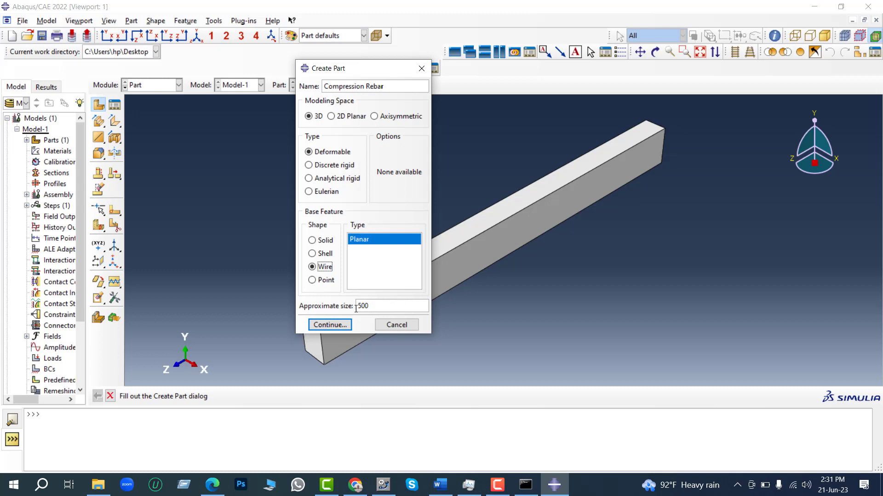
pyautogui.click(329, 325)
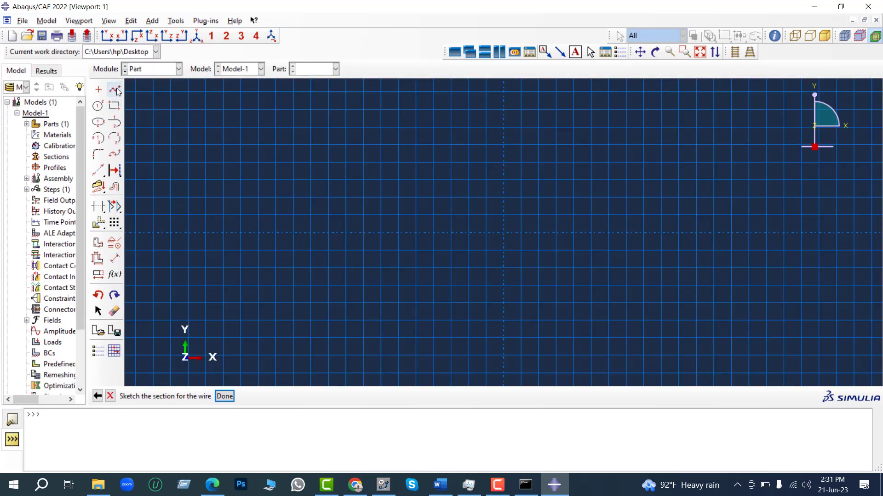
# Draw the compression rebar as a horizontal line from (-1350,0) to (1350,0).
pyautogui.click(115, 90)
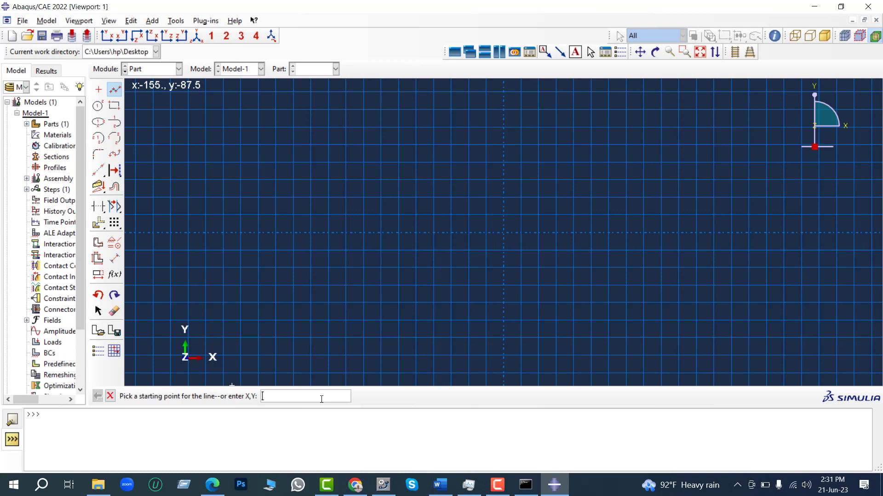
pyautogui.write('0')
pyautogui.press('BackSpace')
pyautogui.write('700')
pyautogui.press('BackSpace')
pyautogui.press('BackSpace')
pyautogui.press('BackSpace')
pyautogui.write('-700,-50')
pyautogui.press('Return')
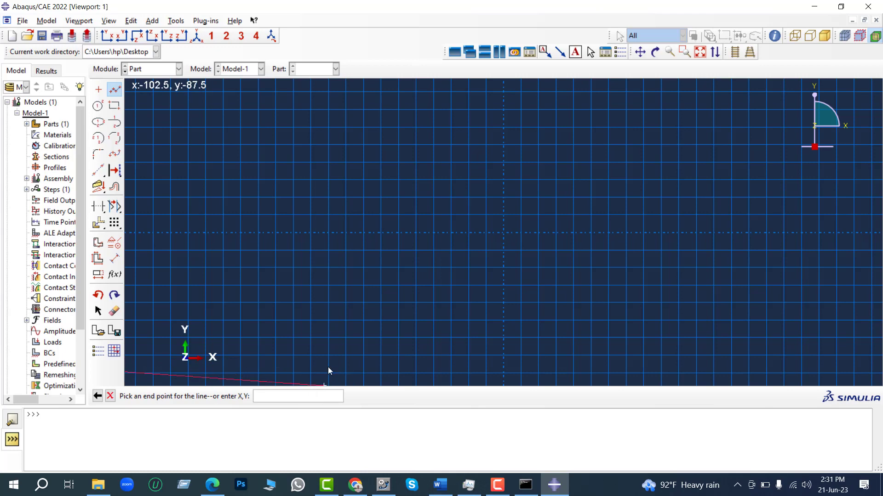
pyautogui.scroll(5, 605, 231)
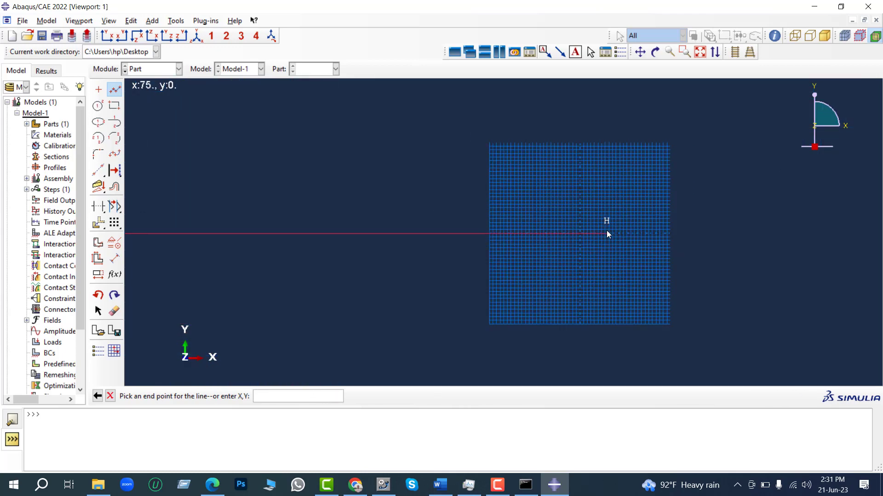
pyautogui.scroll(1, 607, 234)
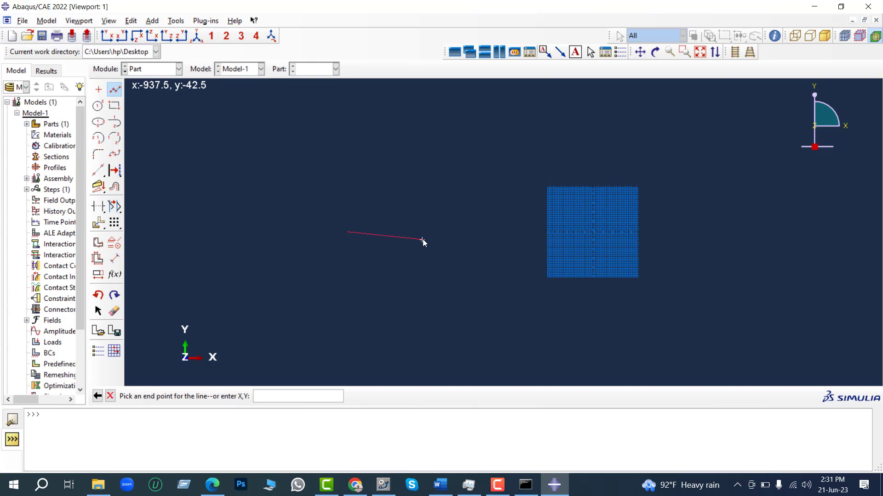
pyautogui.write('1350,0')
pyautogui.press('Return')
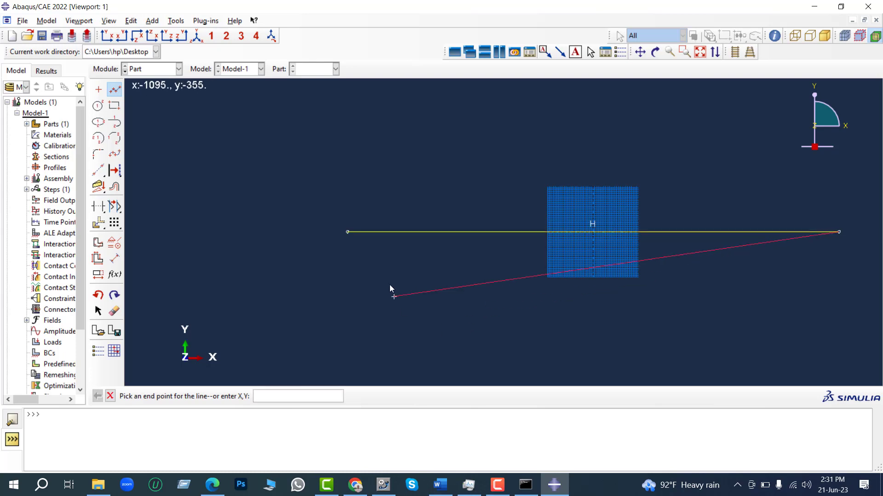
pyautogui.scroll(-1, 368, 252)
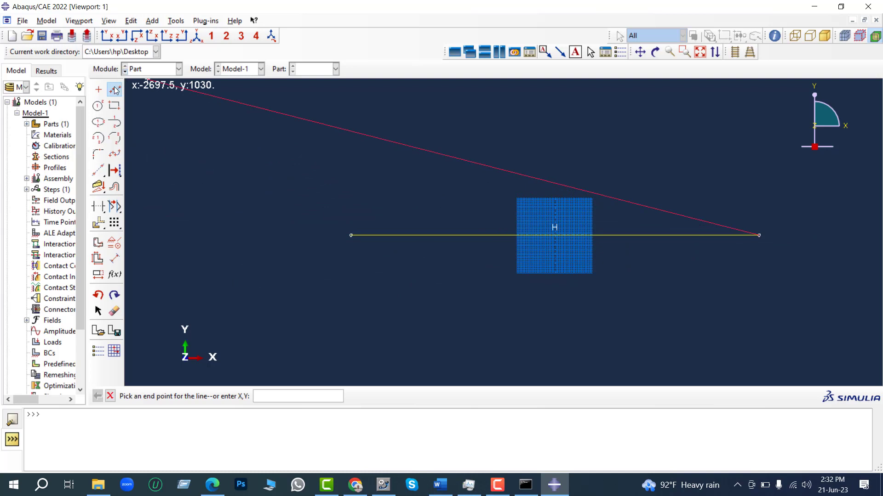
pyautogui.press('Escape')
# Check the compression rebar line's length with the Dimension tool without placing a dimension, and finish the wire sketch.
pyautogui.click(115, 258)
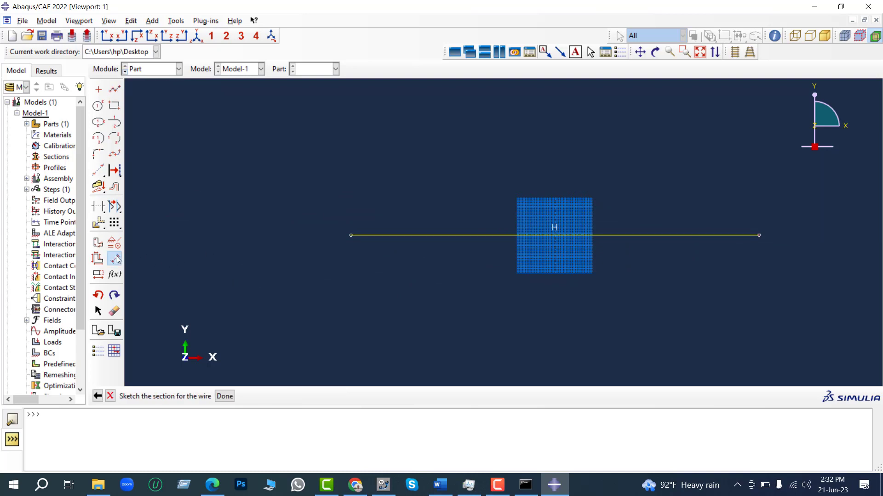
pyautogui.click(351, 235)
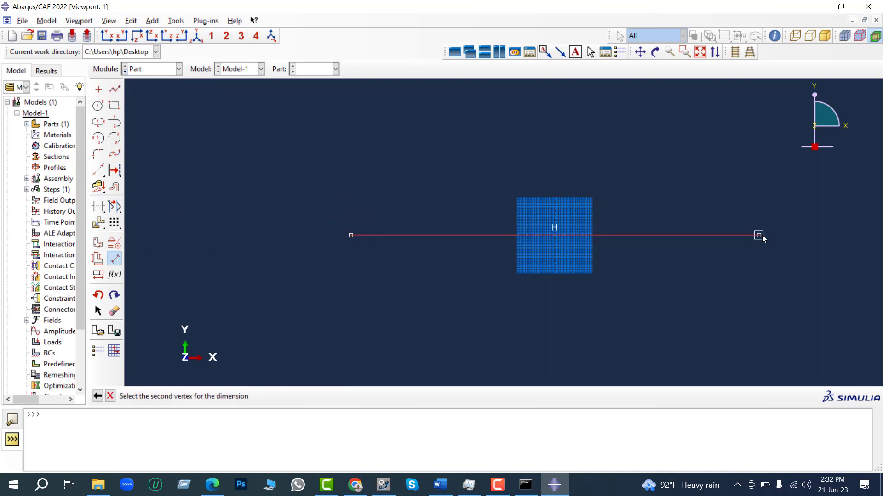
pyautogui.click(760, 237)
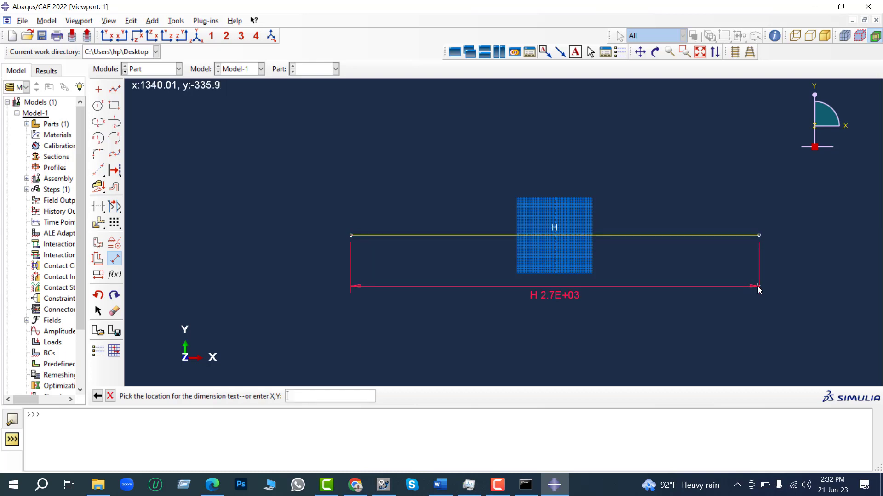
pyautogui.press('Escape')
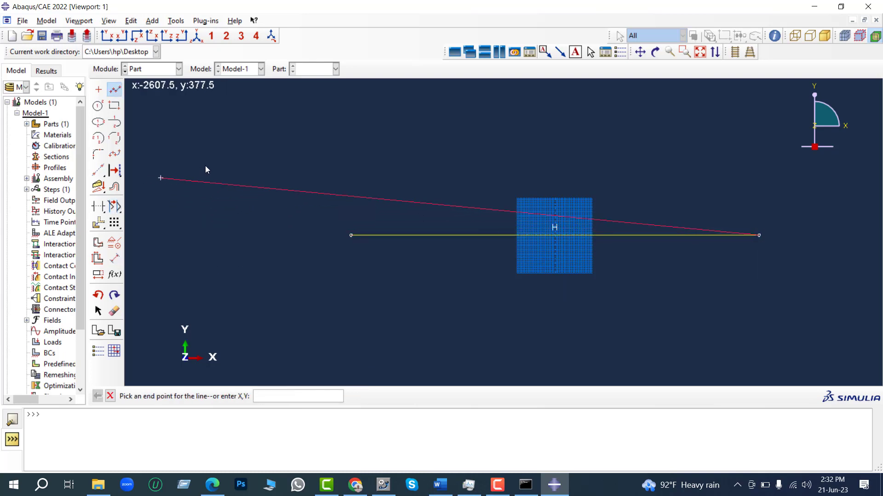
pyautogui.press('Escape')
pyautogui.click(115, 258)
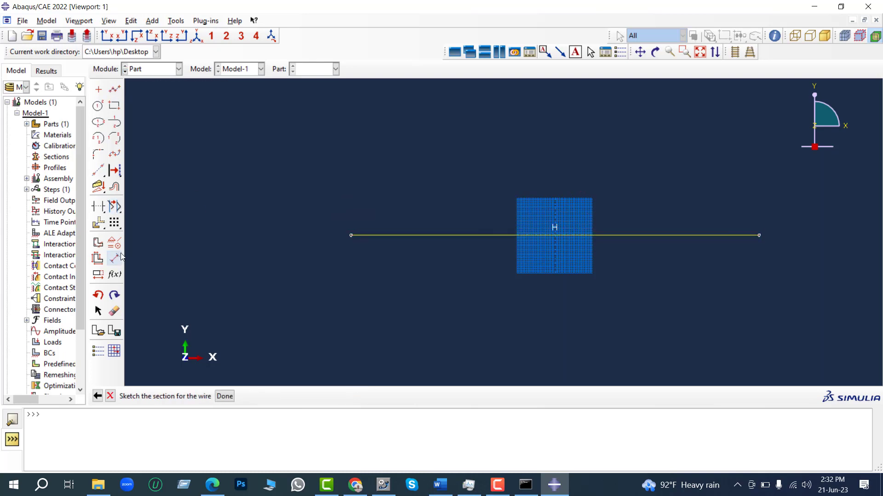
pyautogui.click(351, 236)
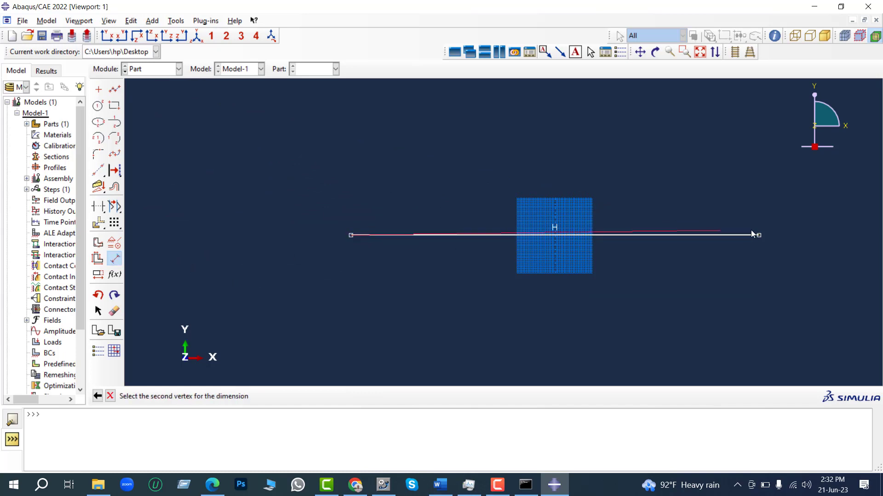
pyautogui.click(759, 236)
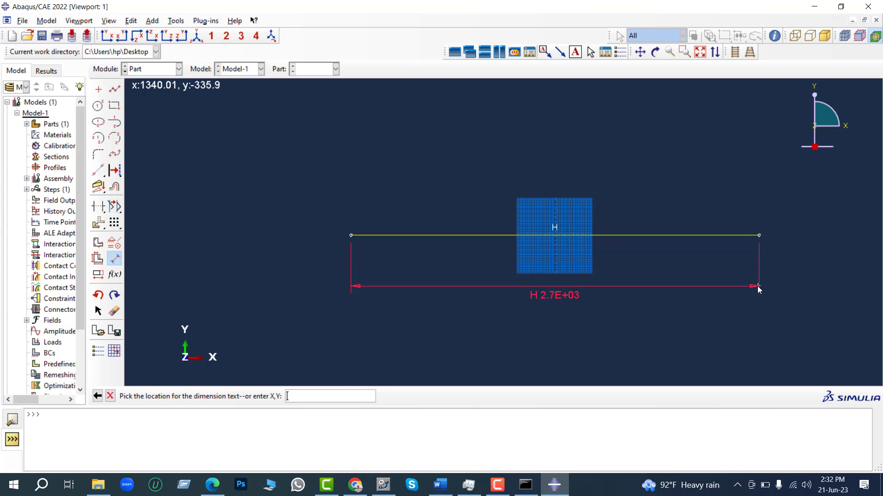
pyautogui.press('Escape')
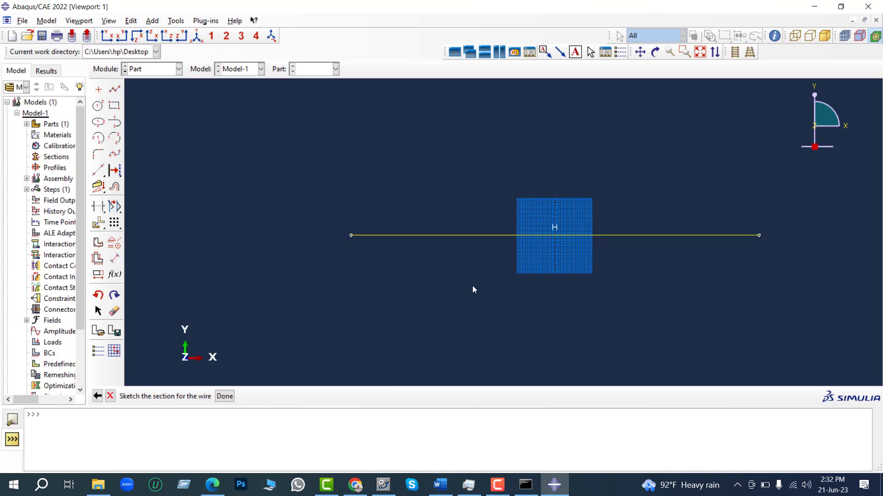
pyautogui.click(226, 397)
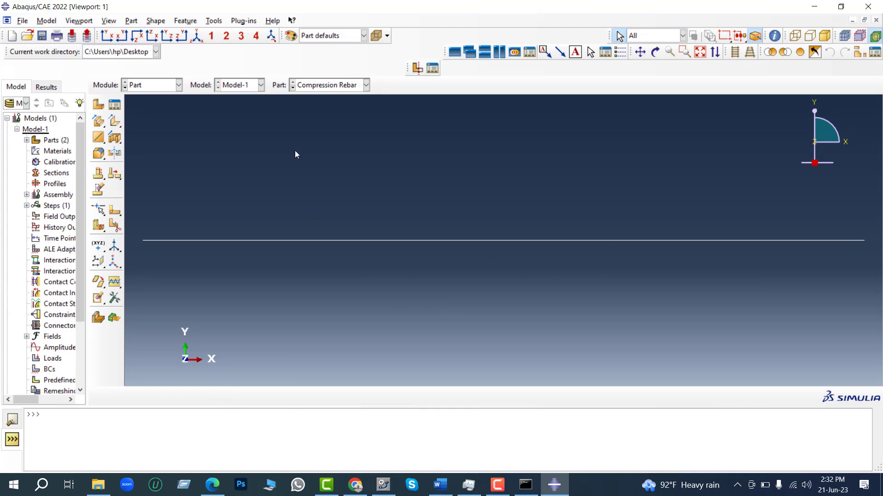
# Create another 3D deformable planar wire part named Tension Bar with an approximate size of 500 and open its sketch.
pyautogui.click(98, 104)
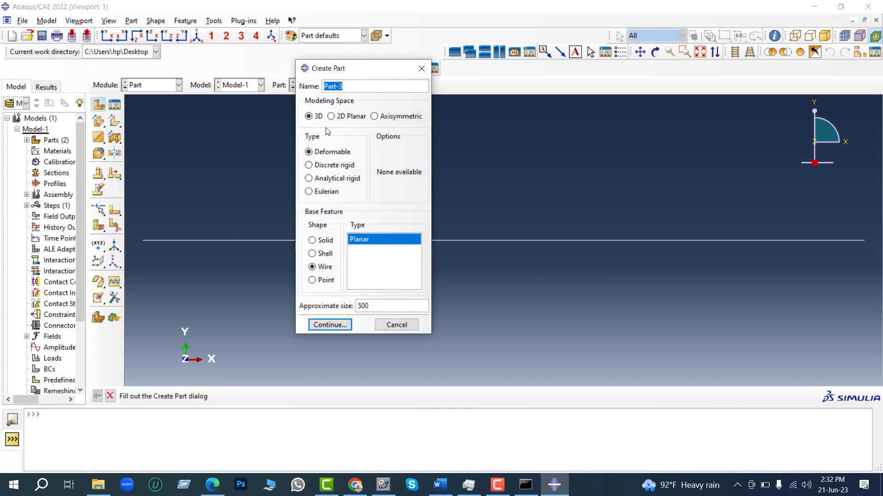
pyautogui.write('Tension Bar')
pyautogui.click(333, 326)
pyautogui.click(337, 324)
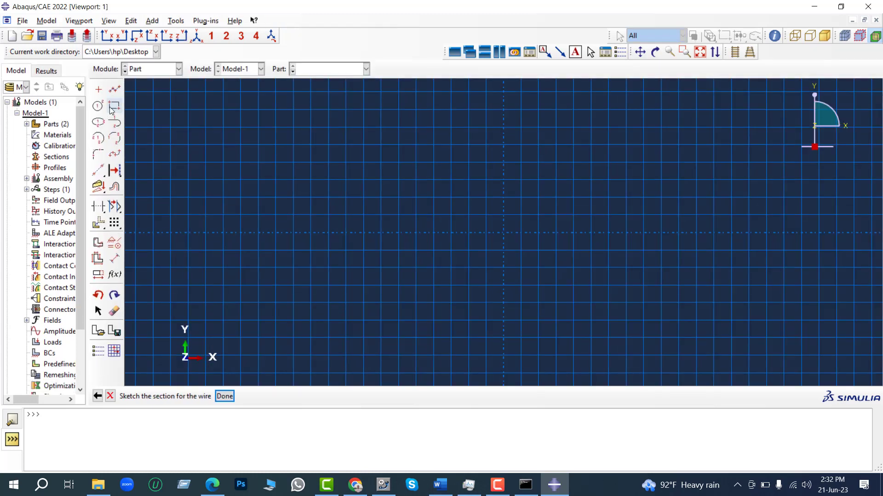
# Draw the tension bar as a horizontal line from (-1350,0) to (1350,0) and finish the wire sketch.
pyautogui.click(115, 89)
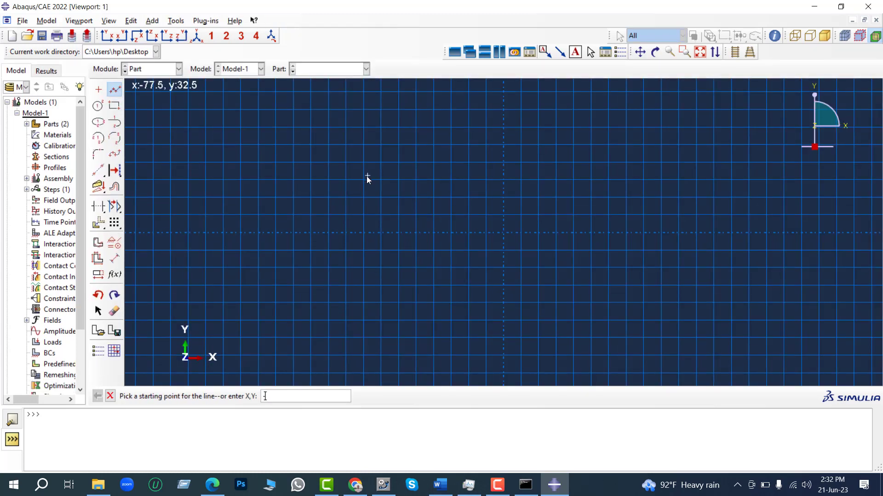
pyautogui.write('-1350,0')
pyautogui.press('Return')
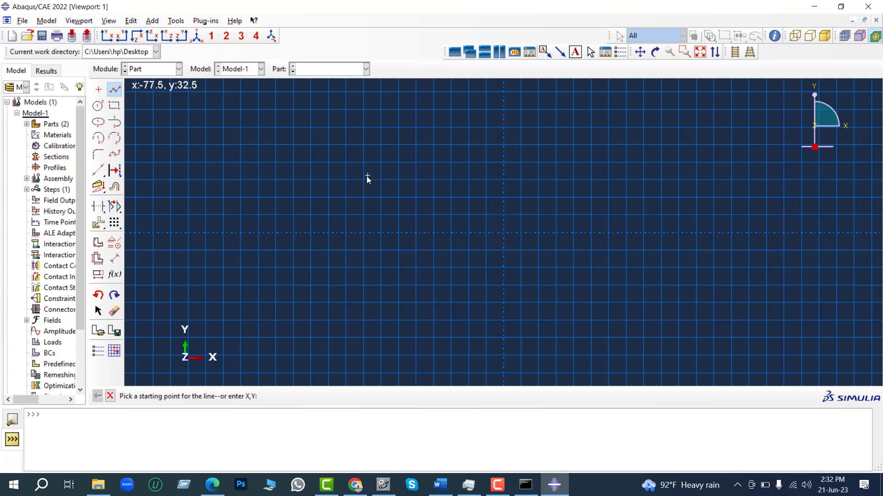
pyautogui.write('135')
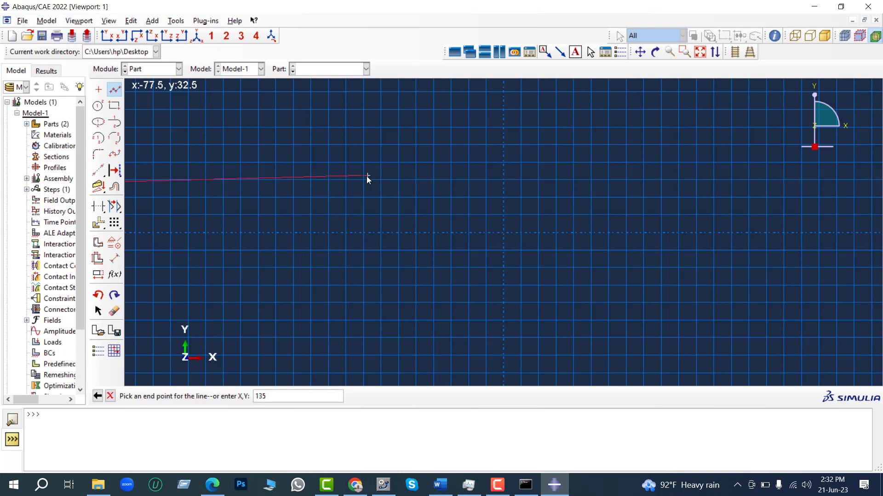
pyautogui.write('0,0')
pyautogui.press('Return')
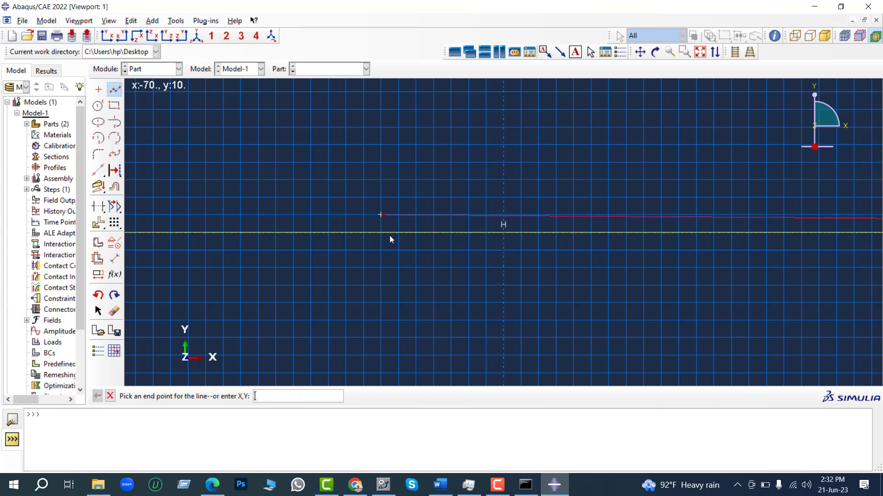
pyautogui.scroll(-4, 498, 233)
pyautogui.scroll(-4, 498, 233)
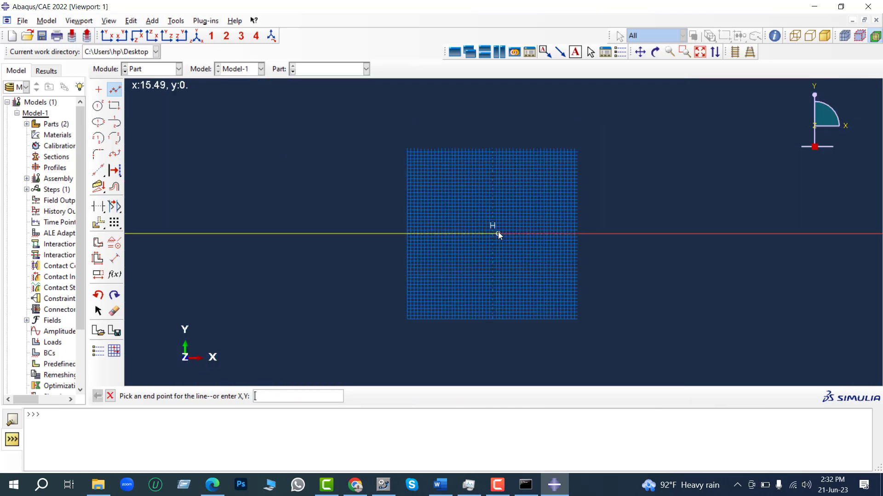
pyautogui.middleClick(715, 232)
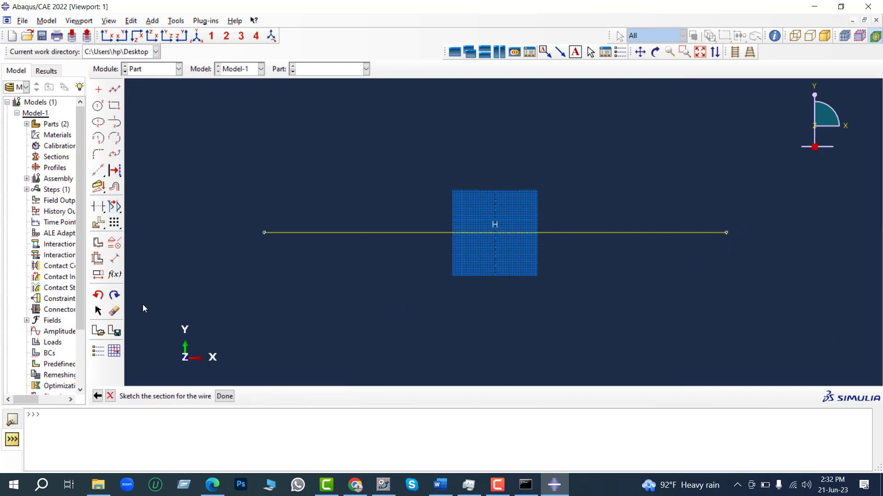
pyautogui.click(230, 398)
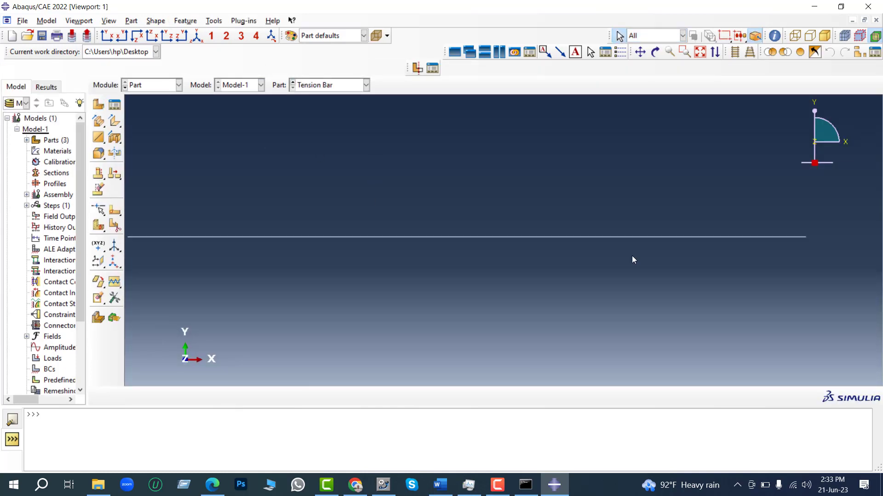
pyautogui.scroll(-2, 637, 258)
pyautogui.scroll(2, 294, 257)
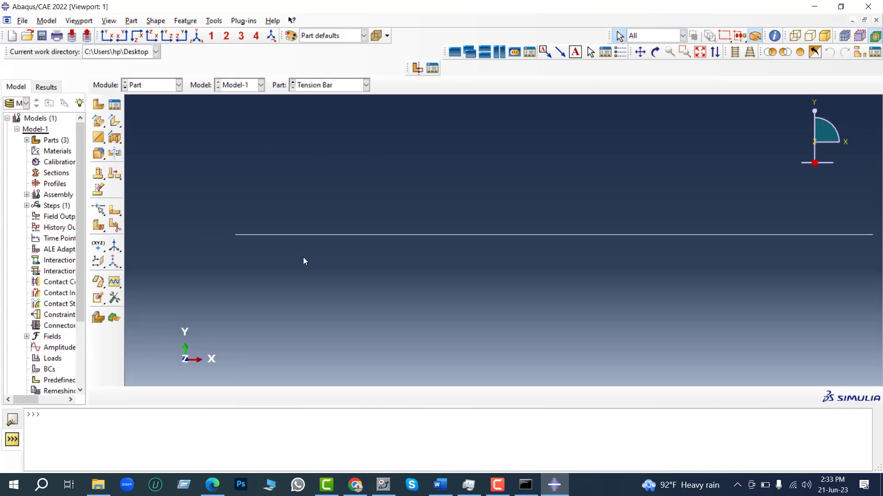
# Create a 3D deformable planar wire part named Stirrups with an approximate size of 500 and open its sketch.
pyautogui.scroll(-1, 306, 253)
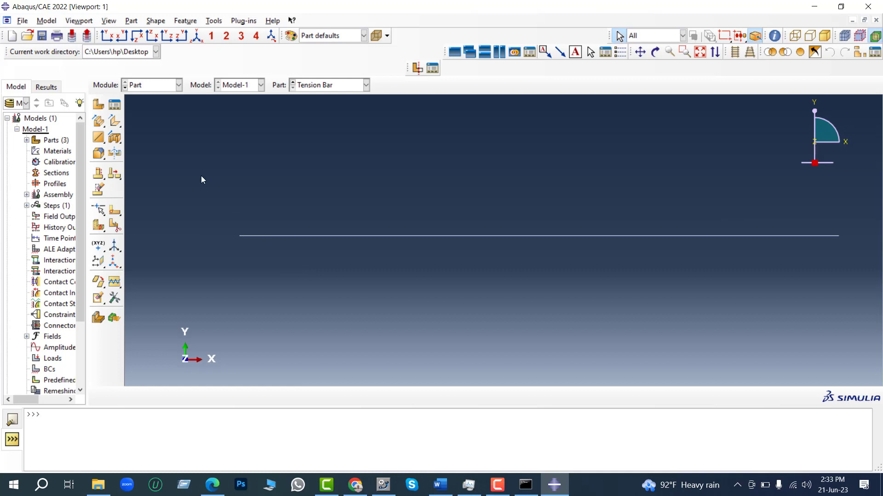
pyautogui.click(98, 104)
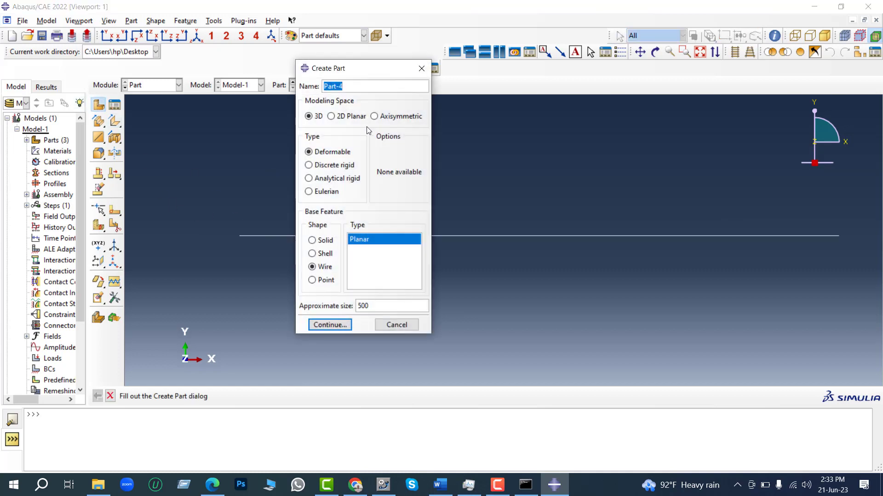
pyautogui.write('Stirrups')
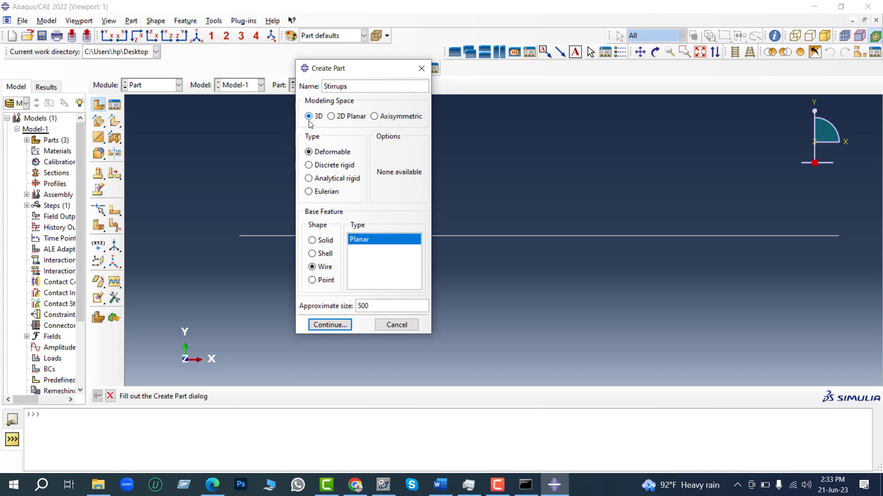
pyautogui.click(329, 326)
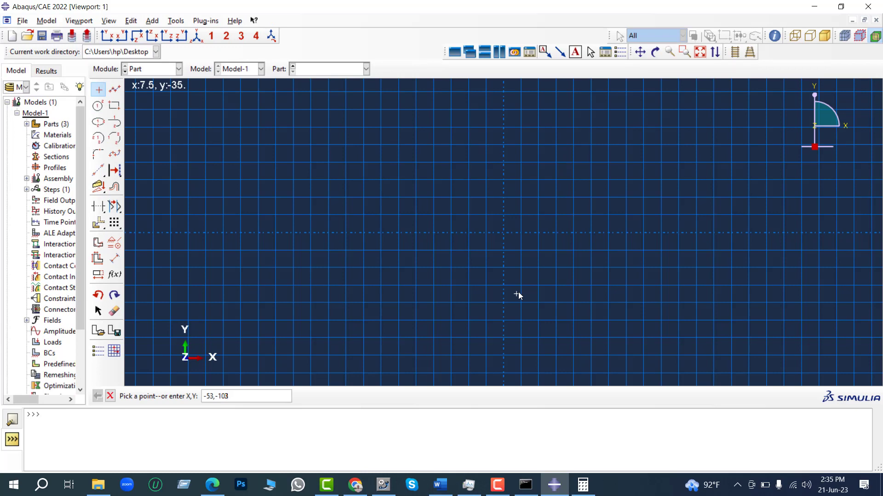
# Place four isolated points for the stirrup corners at (-53,-103), (53,-103), (53,103) and (-53,103).
pyautogui.press('Return')
pyautogui.scroll(-2, 514, 240)
pyautogui.scroll(-1, 514, 238)
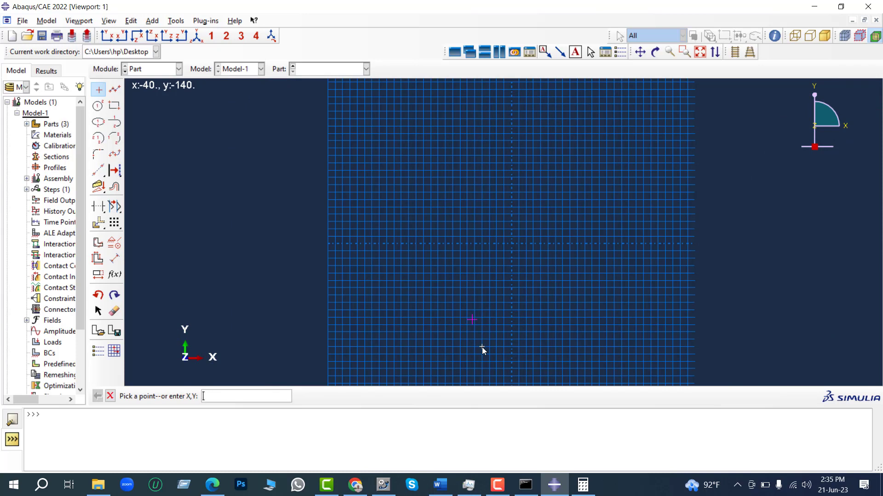
pyautogui.write('-5')
pyautogui.press('BackSpace')
pyautogui.press('BackSpace')
pyautogui.write('53,-106')
pyautogui.press('BackSpace')
pyautogui.write('3')
pyautogui.press('Return')
pyautogui.write('53,106')
pyautogui.press('BackSpace')
pyautogui.write('3')
pyautogui.press('Return')
pyautogui.write('-53,106')
pyautogui.press('BackSpace')
pyautogui.press('BackSpace')
pyautogui.write('03')
pyautogui.press('Return')
# Connect the four corner points with lines into a closed stirrup rectangle and finish the wire sketch.
pyautogui.click(114, 90)
pyautogui.click(471, 168)
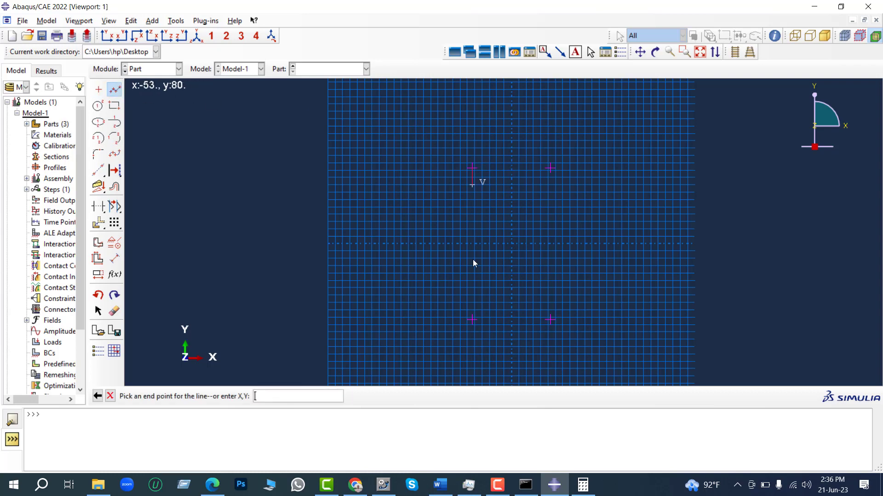
pyautogui.click(472, 319)
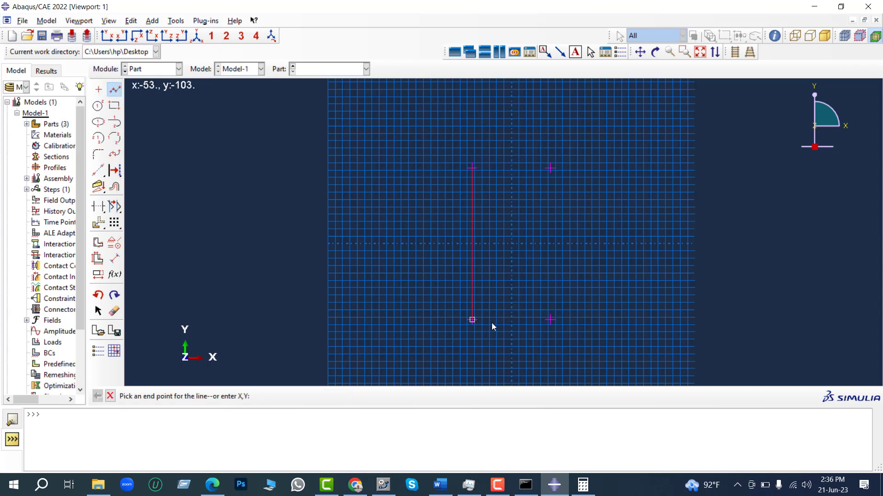
pyautogui.click(550, 319)
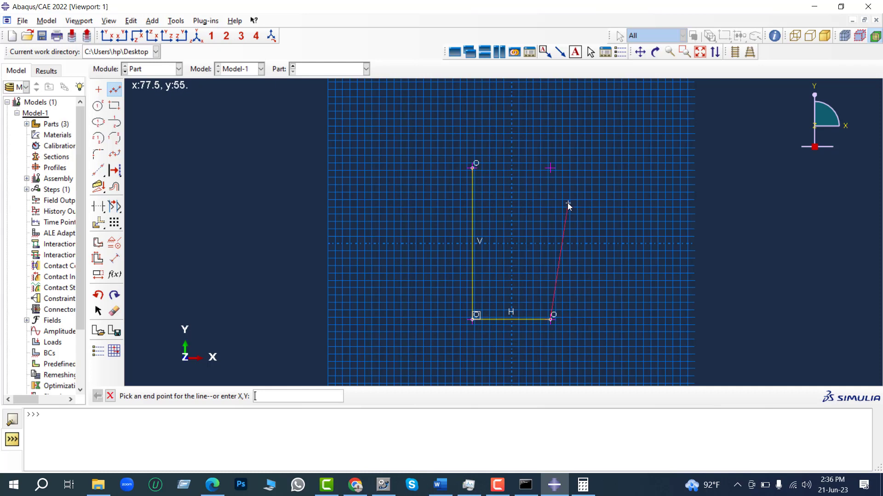
pyautogui.click(551, 169)
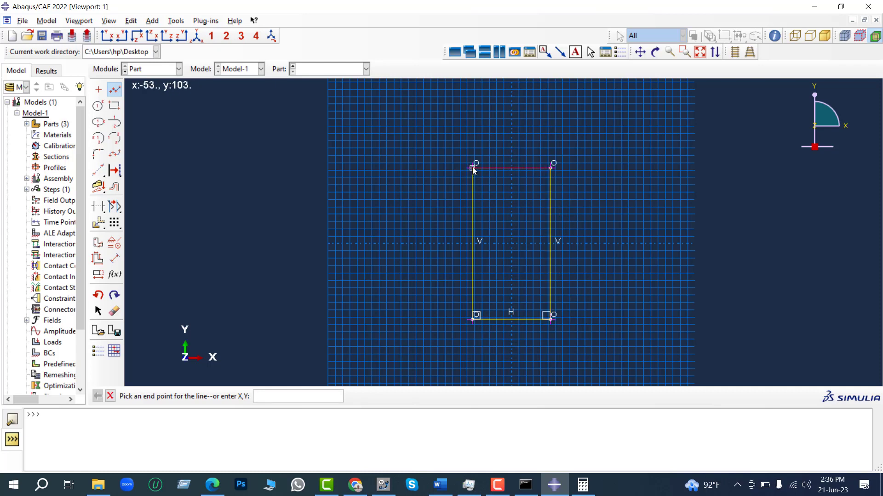
pyautogui.click(473, 168)
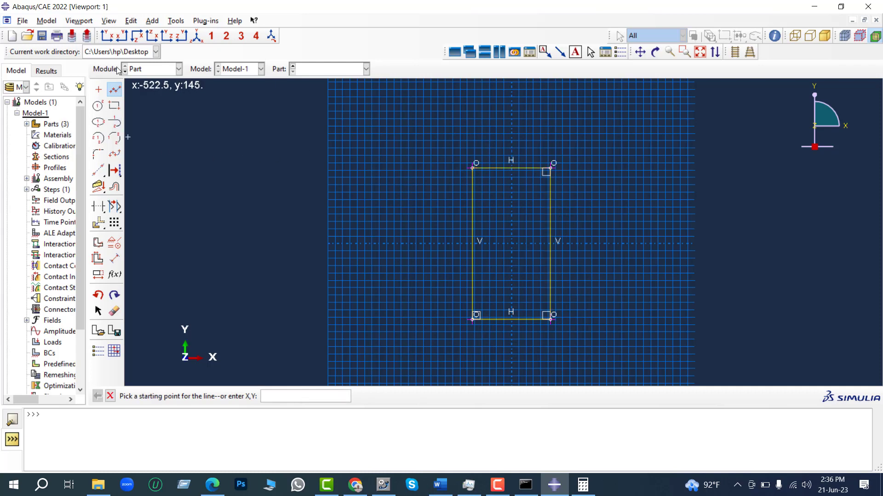
pyautogui.click(114, 91)
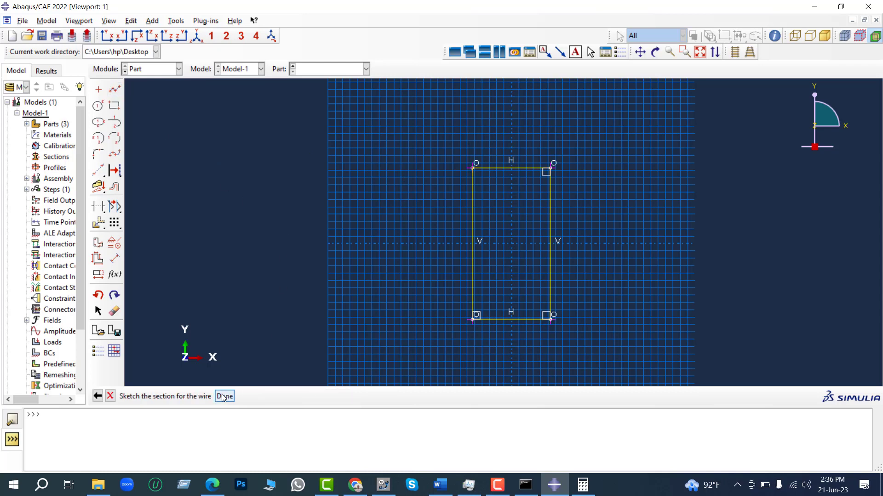
pyautogui.click(224, 396)
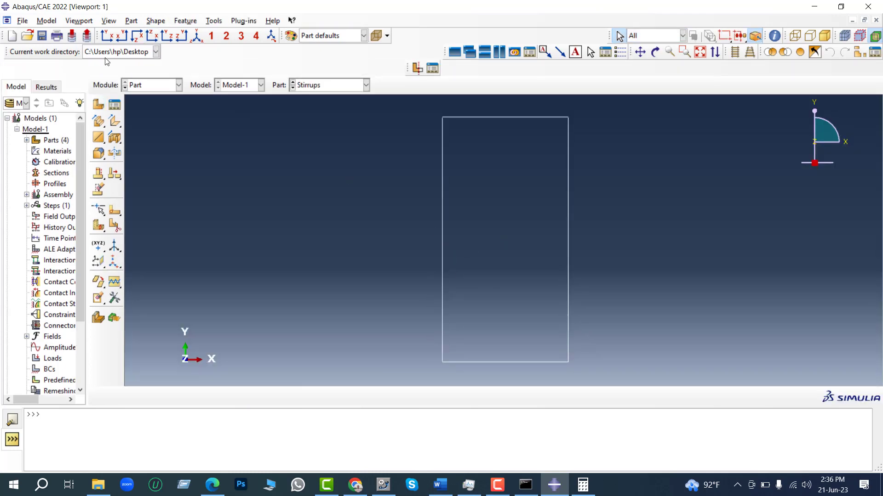
# Create a 3D deformable solid extrusion part named Loading Plate with an approximate size of 500 and open its sketch.
pyautogui.click(98, 104)
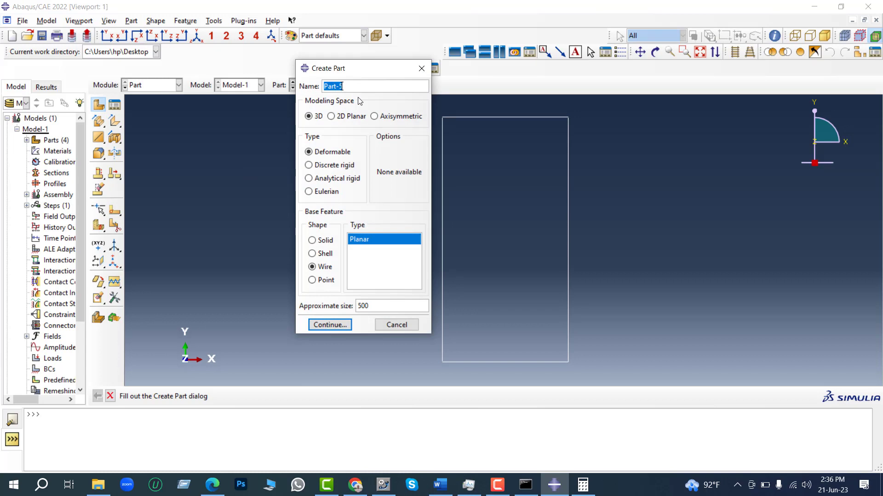
pyautogui.write('Stee')
pyautogui.press('BackSpace')
pyautogui.press('BackSpace')
pyautogui.press('BackSpace')
pyautogui.press('BackSpace')
pyautogui.write('Loading Plate')
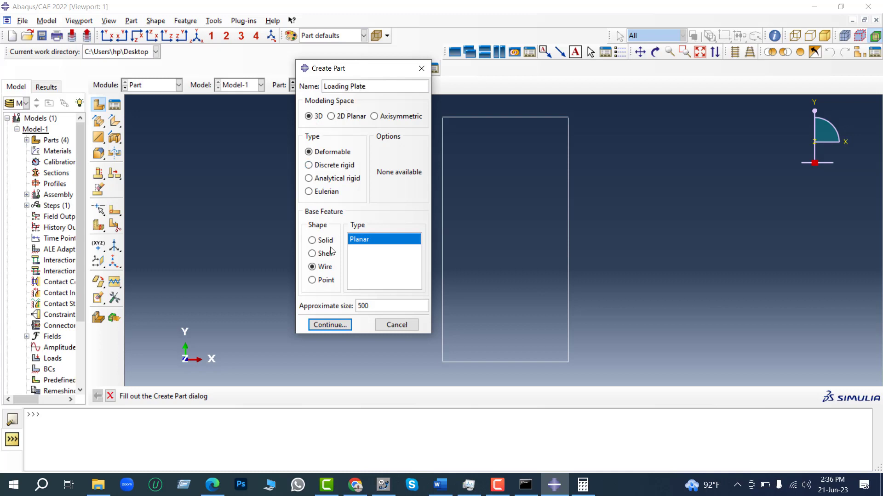
pyautogui.click(312, 241)
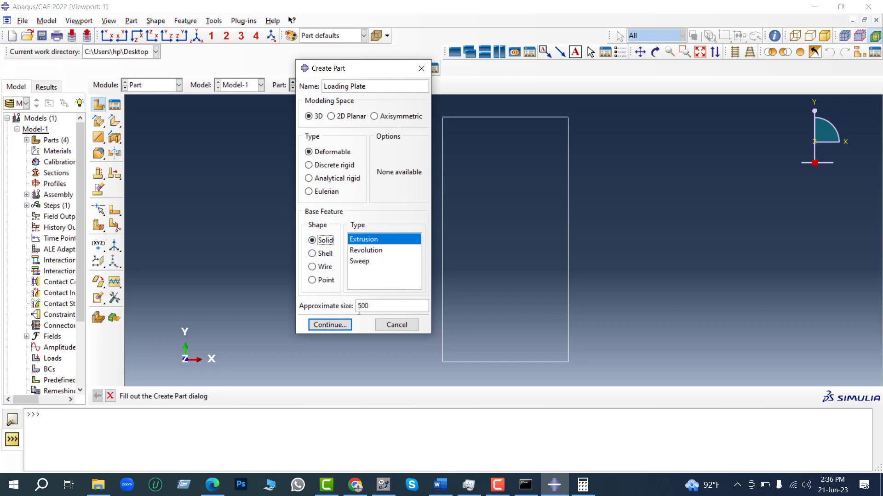
pyautogui.click(337, 327)
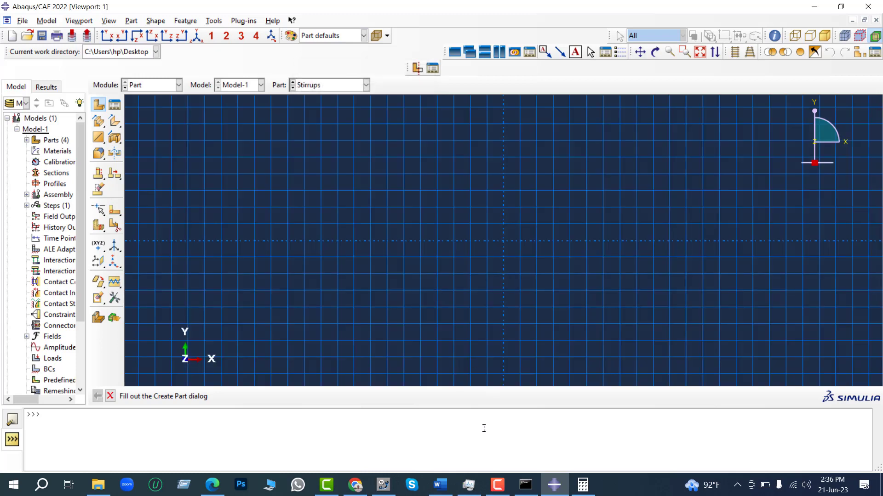
# Consult the beam geometry figure in the Word document, then in Abaqus sketch a rectangle about 140 by 110 around the origin.
pyautogui.click(442, 487)
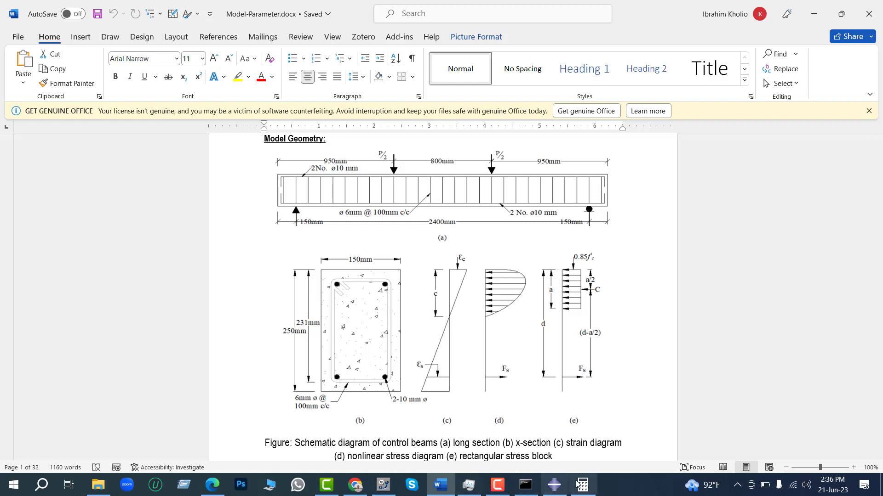
pyautogui.click(554, 485)
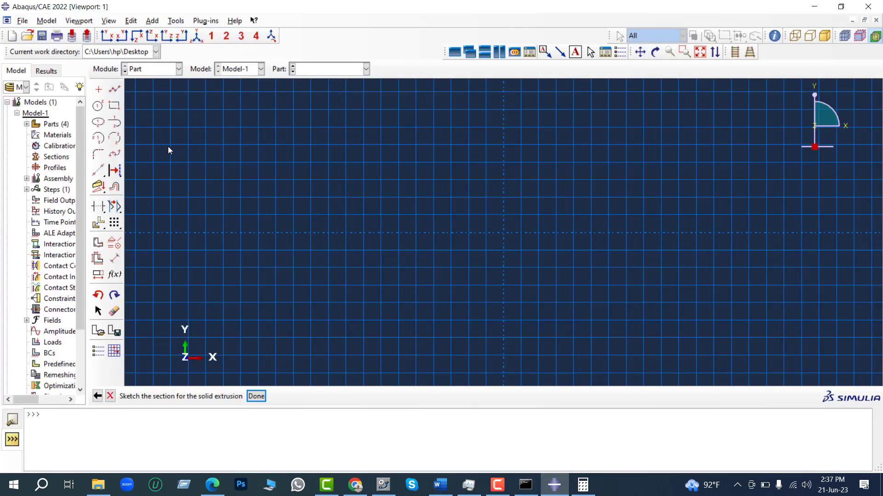
pyautogui.click(115, 106)
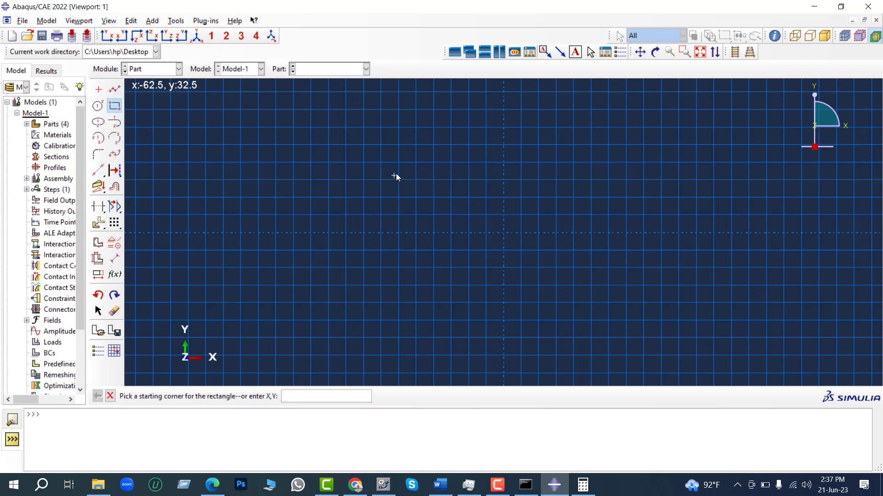
pyautogui.click(381, 145)
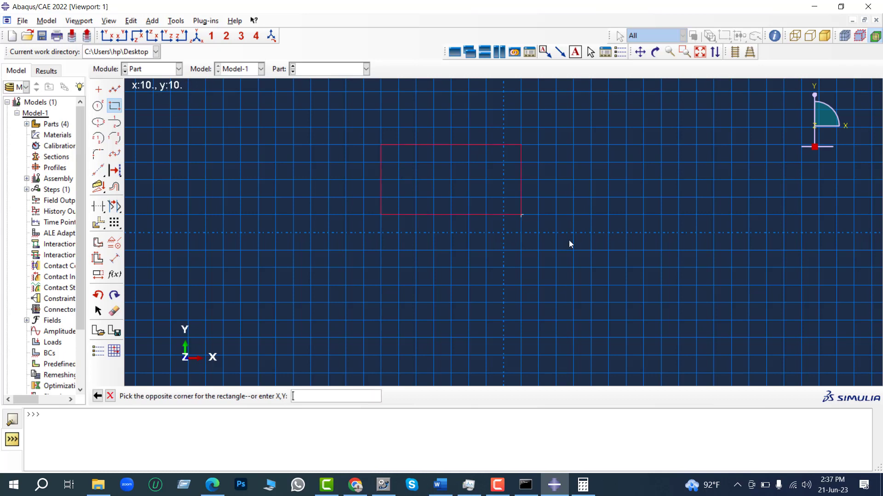
pyautogui.click(626, 338)
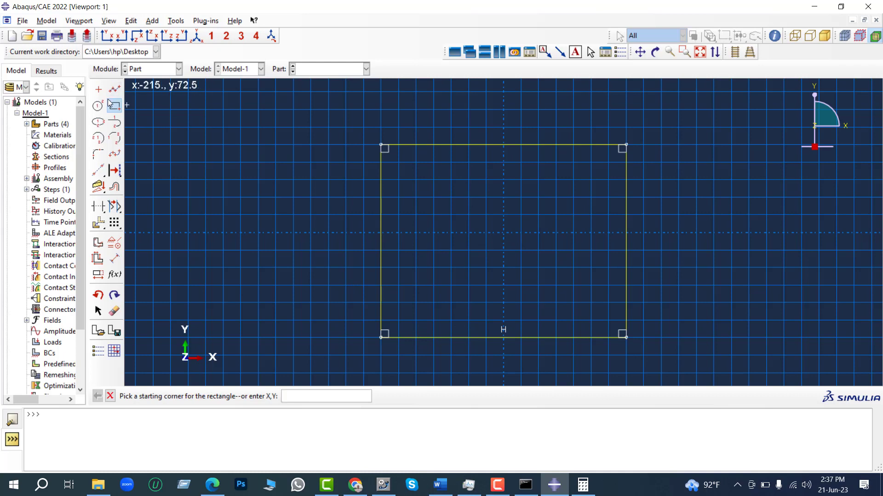
pyautogui.press('Escape')
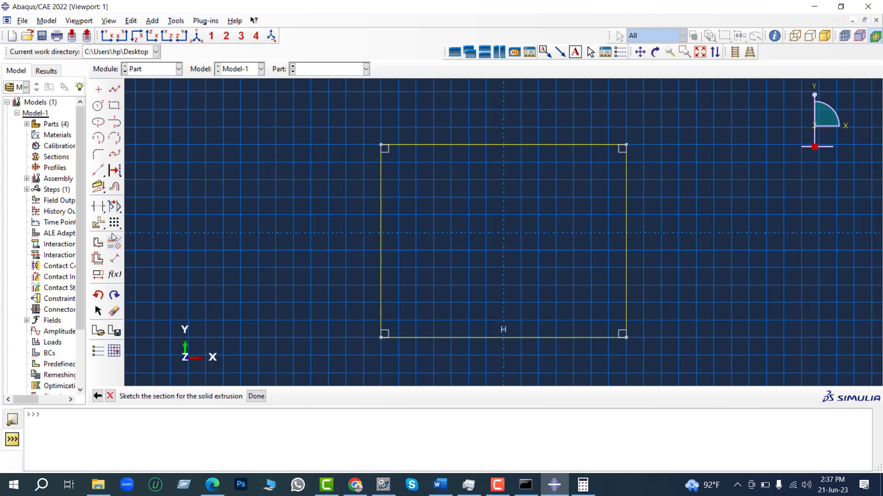
# Dimension the loading plate rectangle to a width of 150 and a height of 100.
pyautogui.click(114, 258)
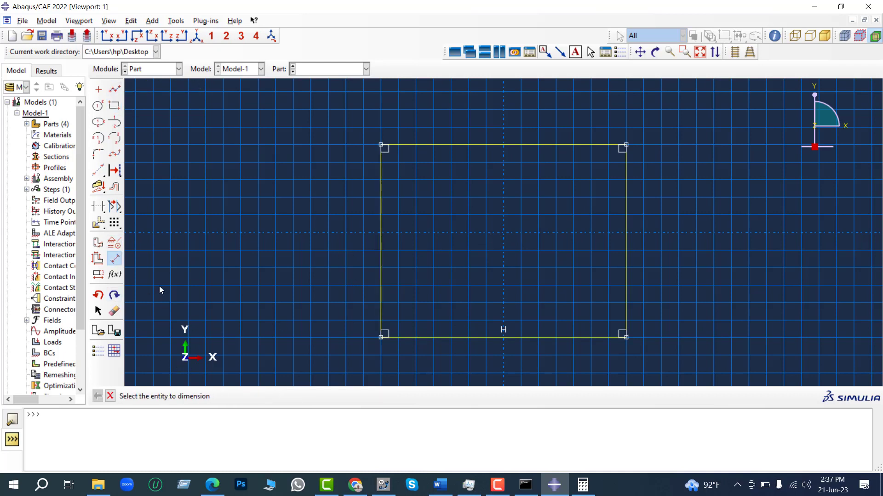
pyautogui.click(529, 340)
pyautogui.click(531, 367)
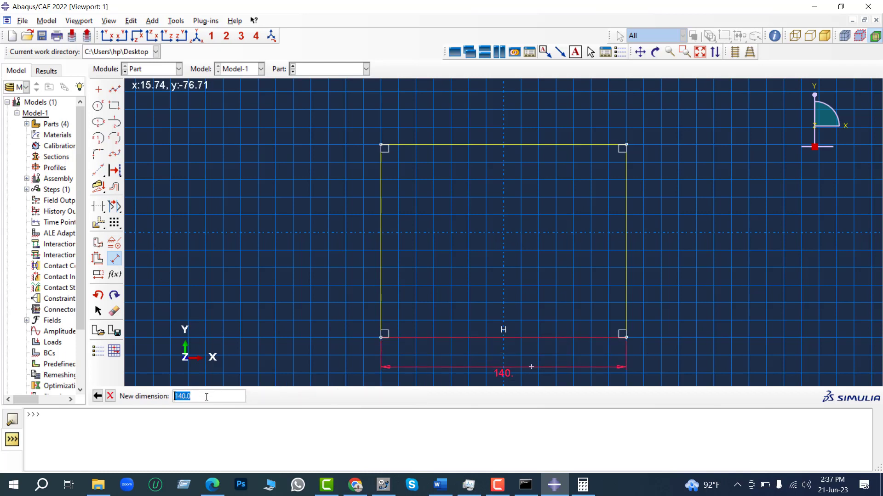
pyautogui.write('150')
pyautogui.press('Return')
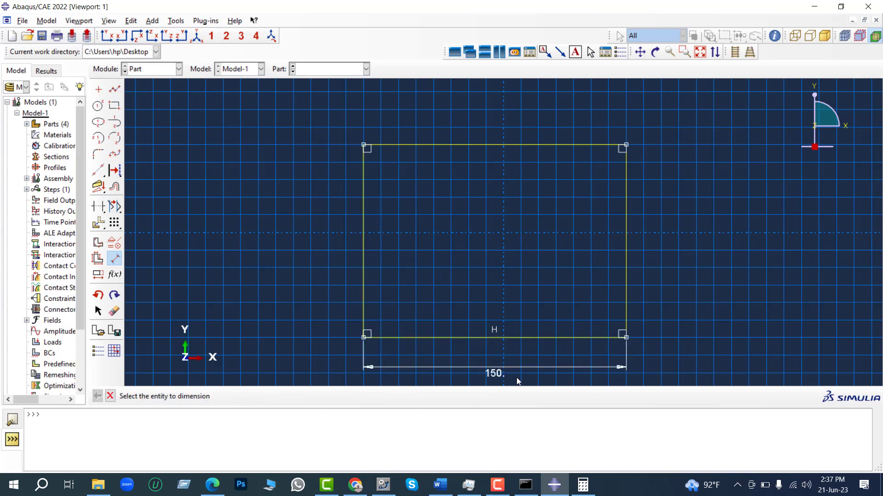
pyautogui.click(364, 237)
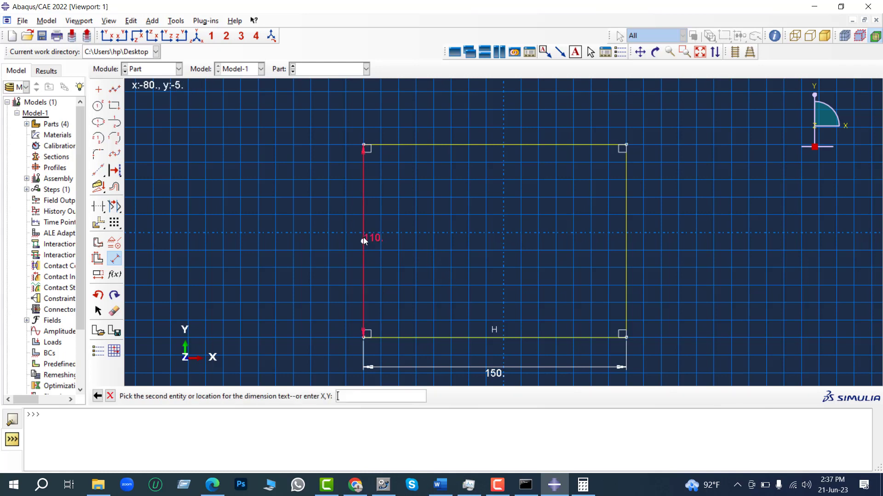
pyautogui.click(312, 241)
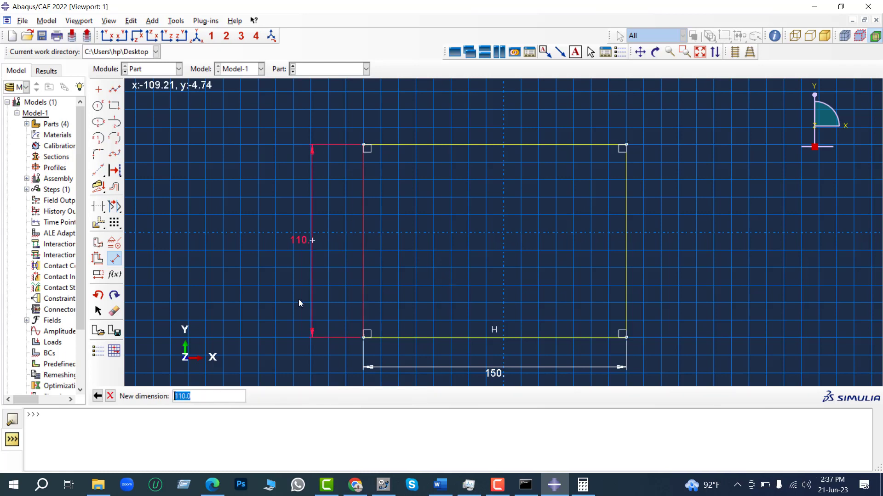
pyautogui.write('100')
pyautogui.press('Return')
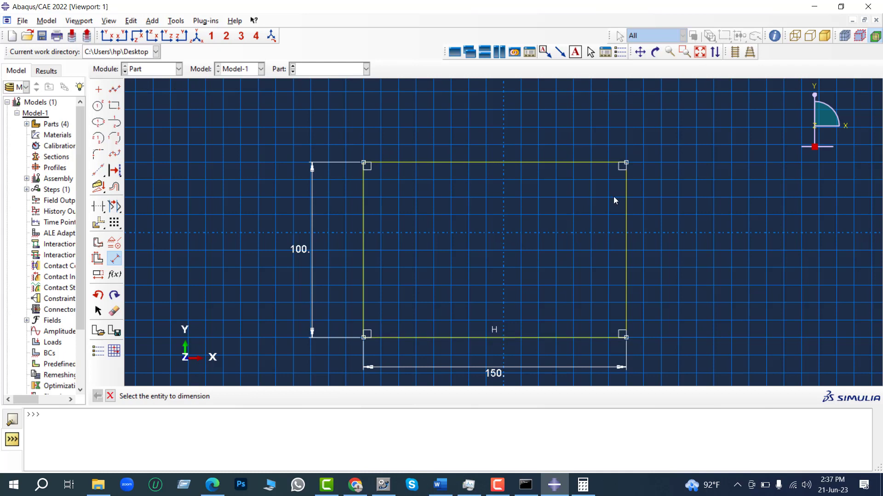
pyautogui.click(110, 397)
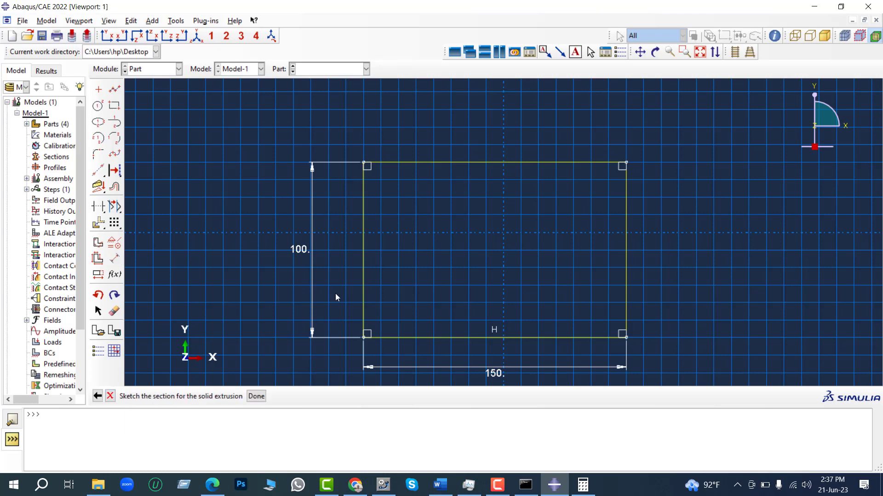
# Finish the section sketch and extrude the loading plate to a depth of 100.
pyautogui.click(256, 396)
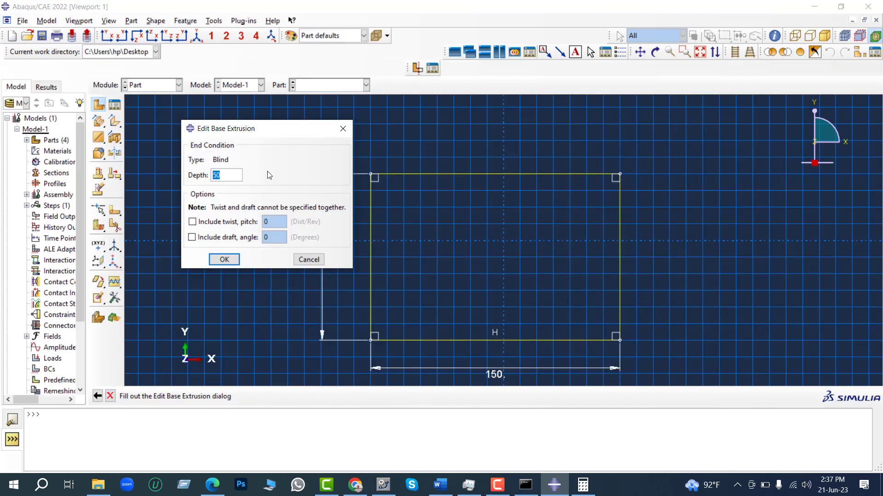
pyautogui.write('100')
pyautogui.press('Return')
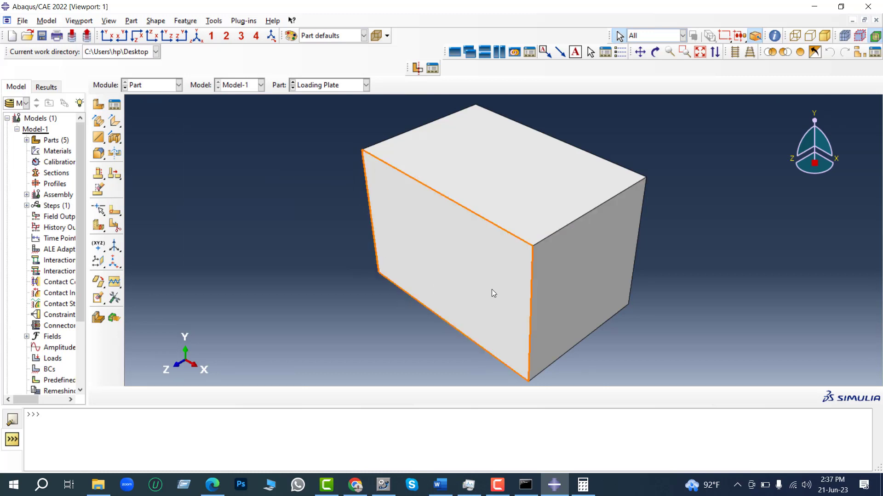
pyautogui.scroll(-3, 437, 258)
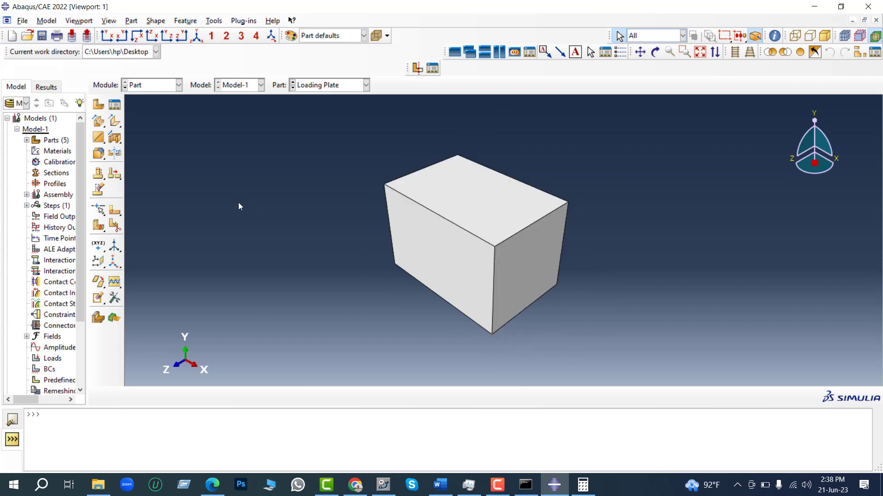
# Expand the model's parts list and display the Compression Rebar, Concrete, Loading Plate and Stirrups parts one after another to review them.
pyautogui.click(27, 141)
pyautogui.click(27, 140)
pyautogui.click(26, 140)
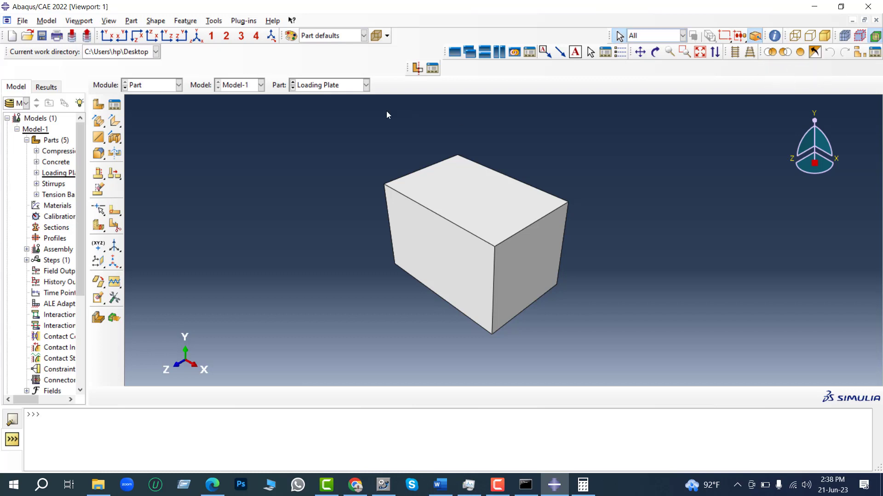
pyautogui.click(346, 88)
pyautogui.click(331, 97)
pyautogui.click(331, 85)
pyautogui.click(335, 108)
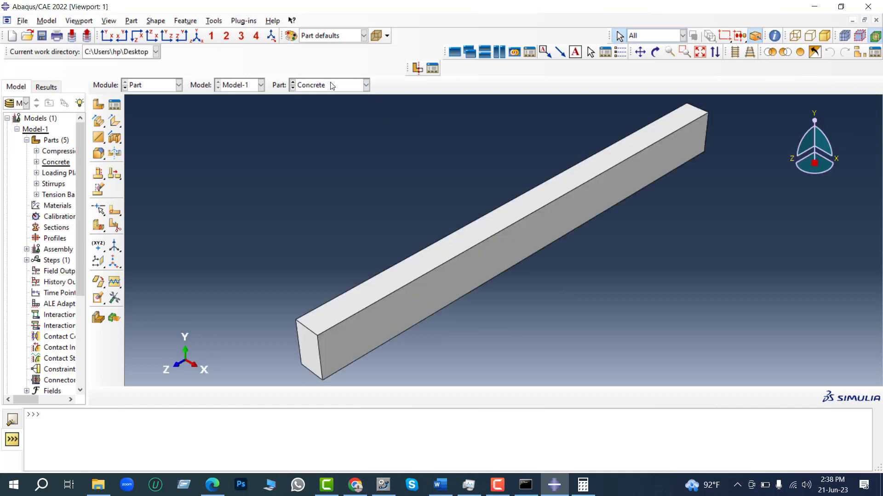
pyautogui.click(331, 85)
pyautogui.click(322, 119)
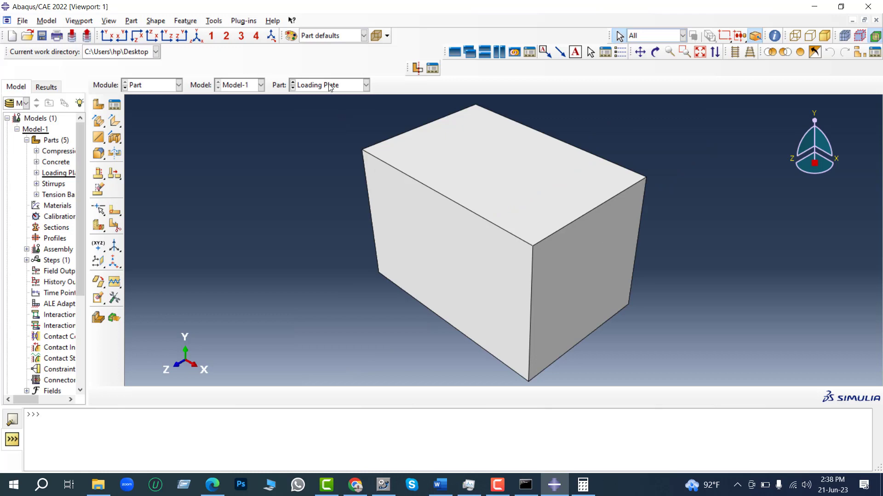
pyautogui.click(331, 85)
pyautogui.click(333, 130)
pyautogui.click(340, 86)
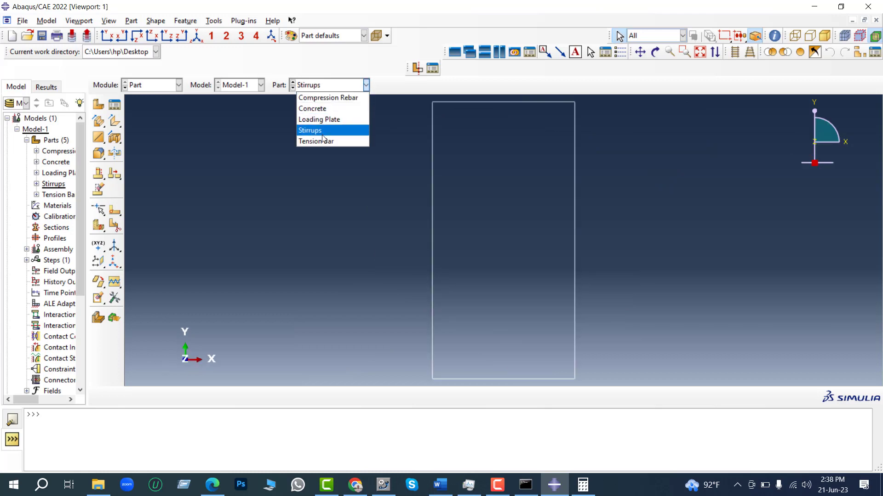